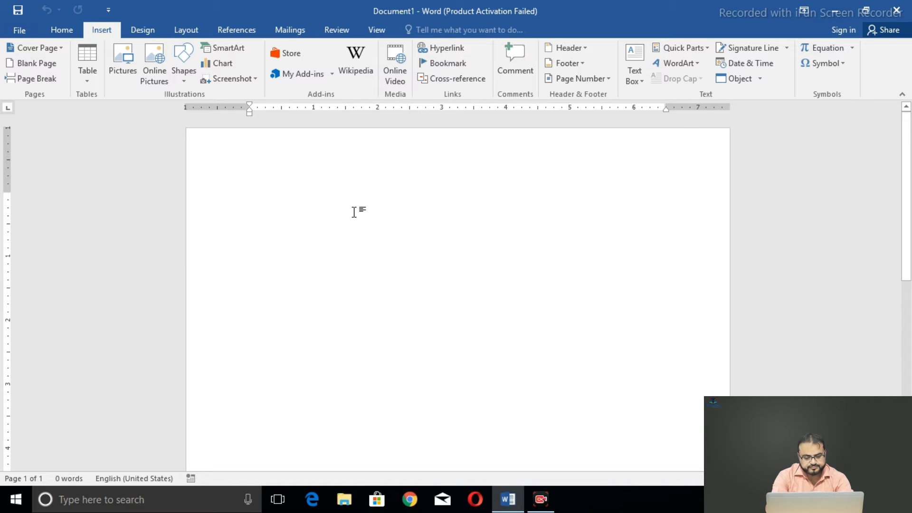
Enter the word Info in the blank document and hyperlink it to the existing file info1 in the Documents folder
text(infor)
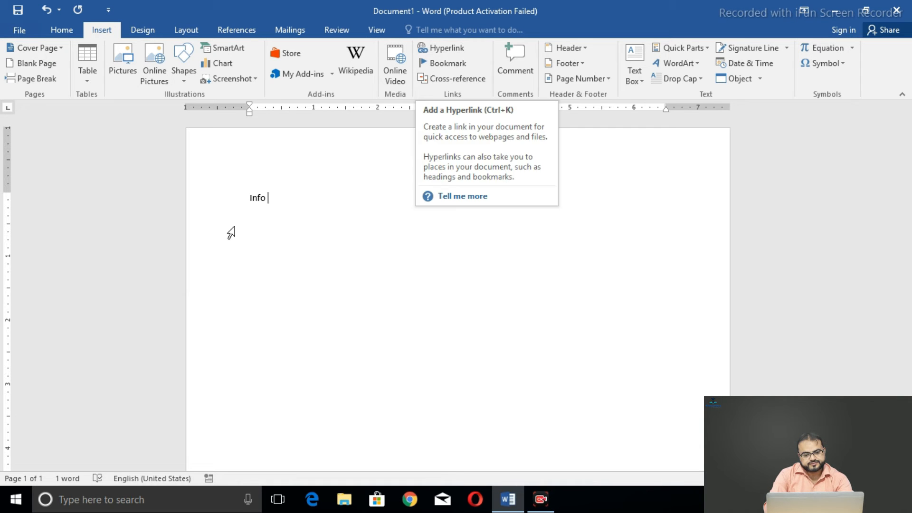
click(235, 206)
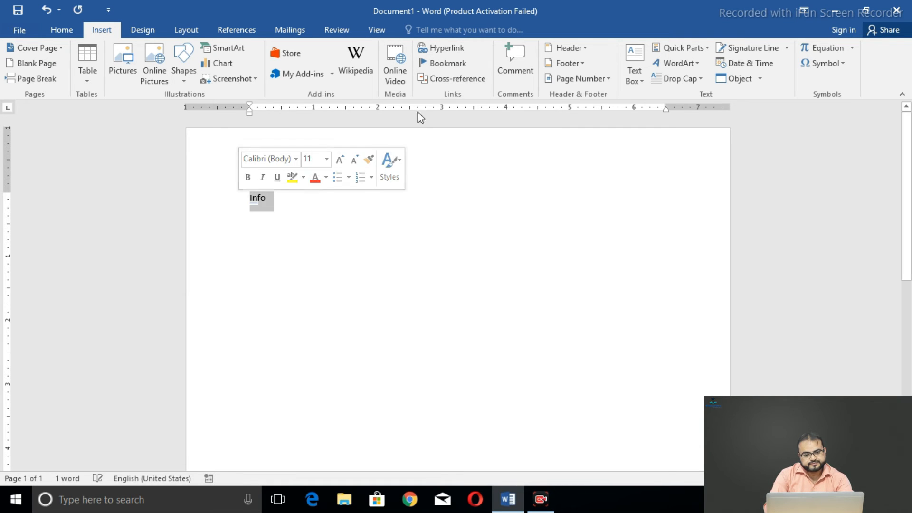
click(440, 43)
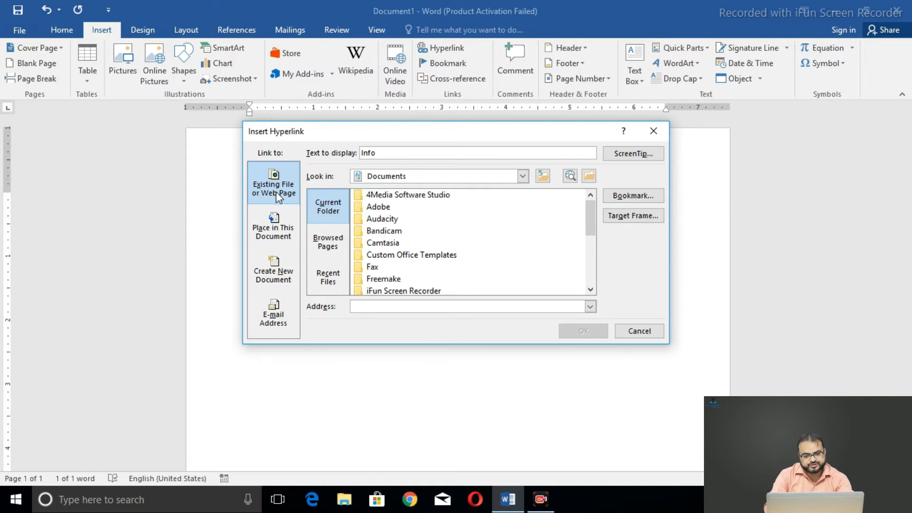
drag(589, 230, 588, 284)
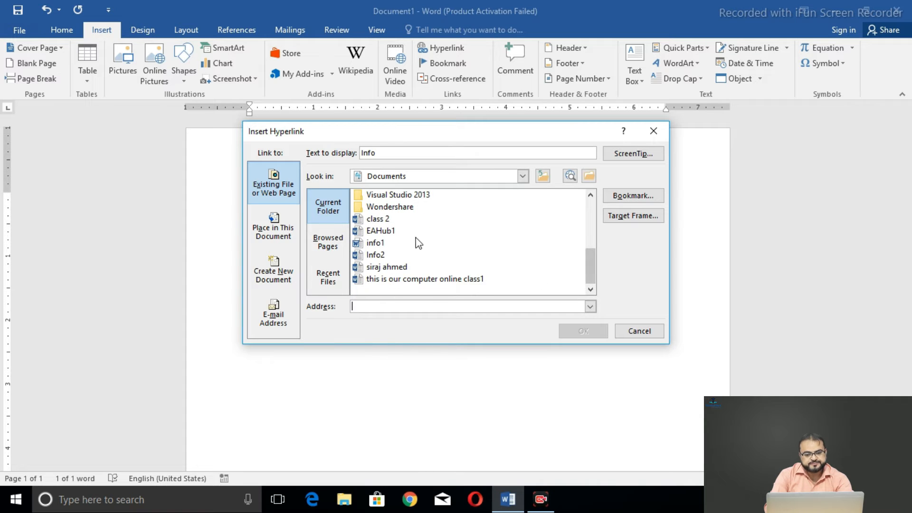
click(375, 244)
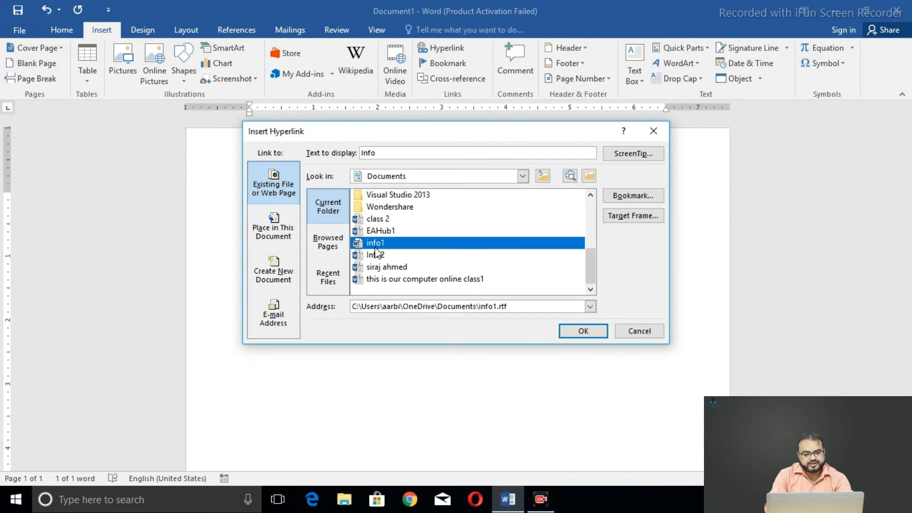
click(583, 332)
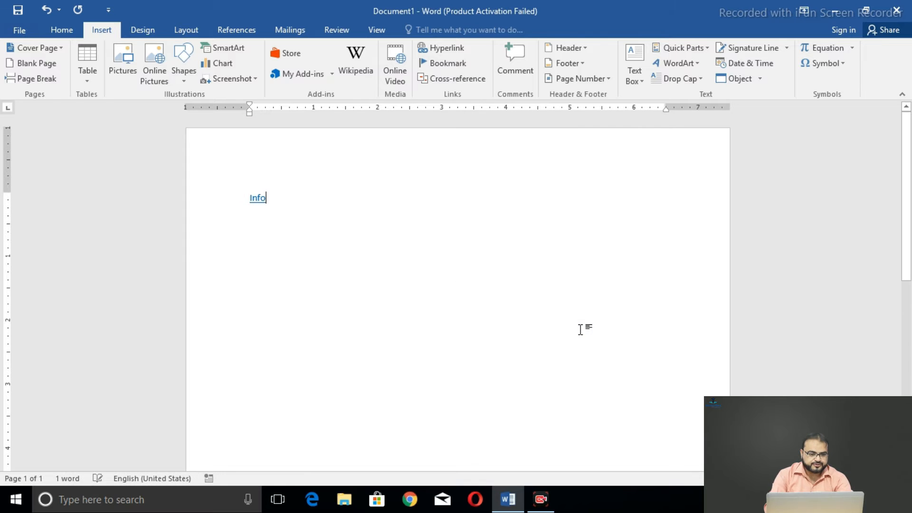
Follow the Info link, accepting the security notice, view the info1 document and return to Document1
ctrl+click(256, 204)
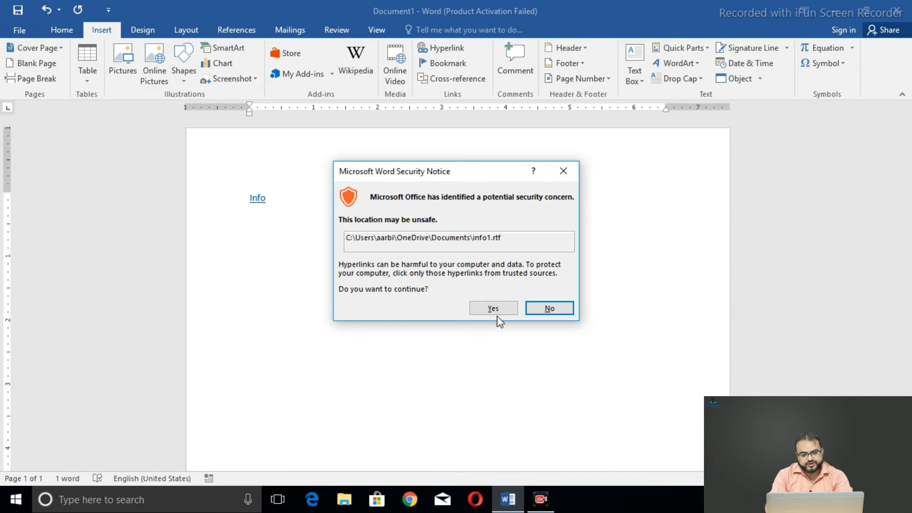
click(495, 309)
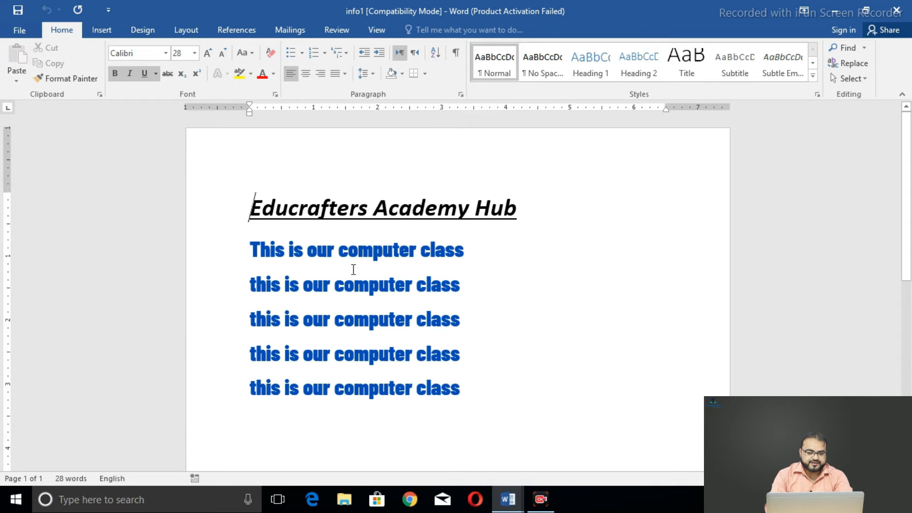
mouse_move(507, 507)
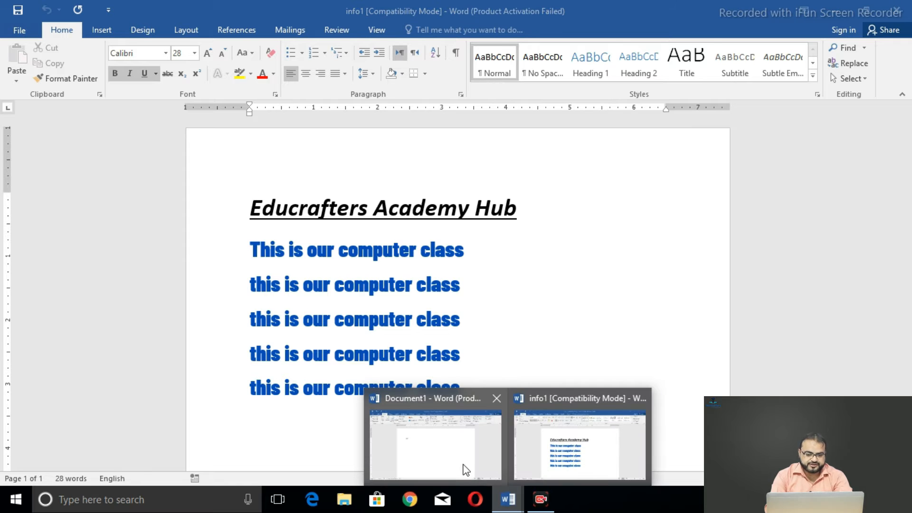
mouse_move(465, 468)
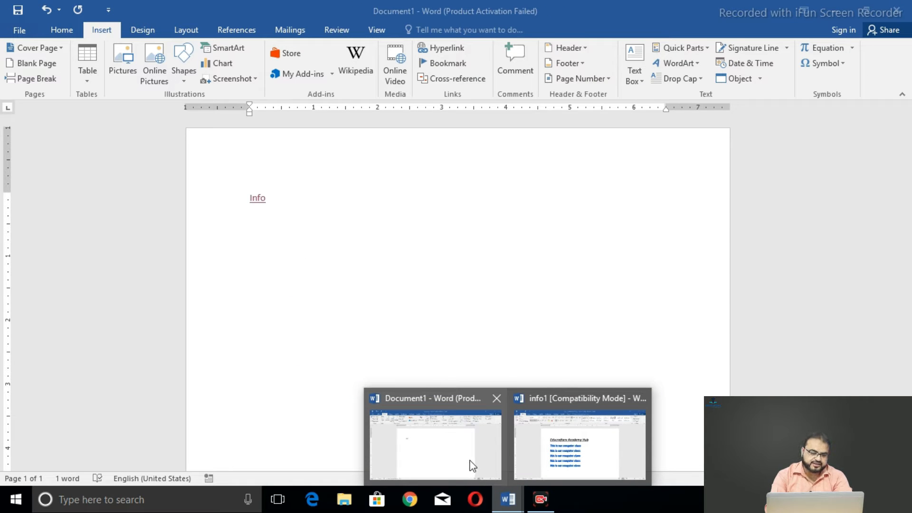
click(569, 455)
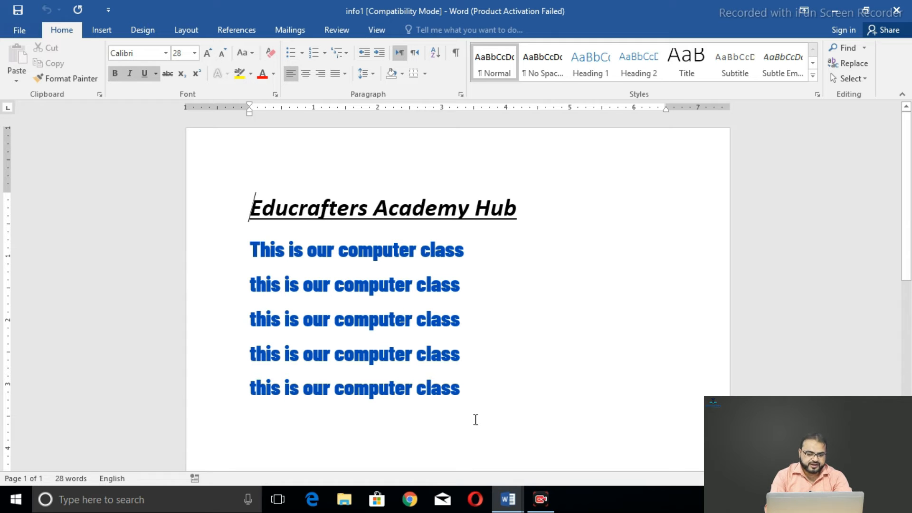
mouse_move(503, 507)
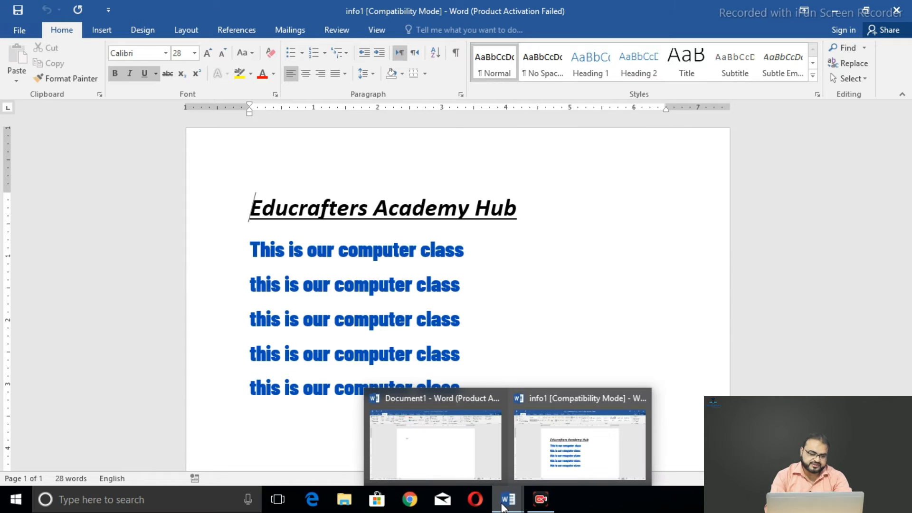
click(477, 464)
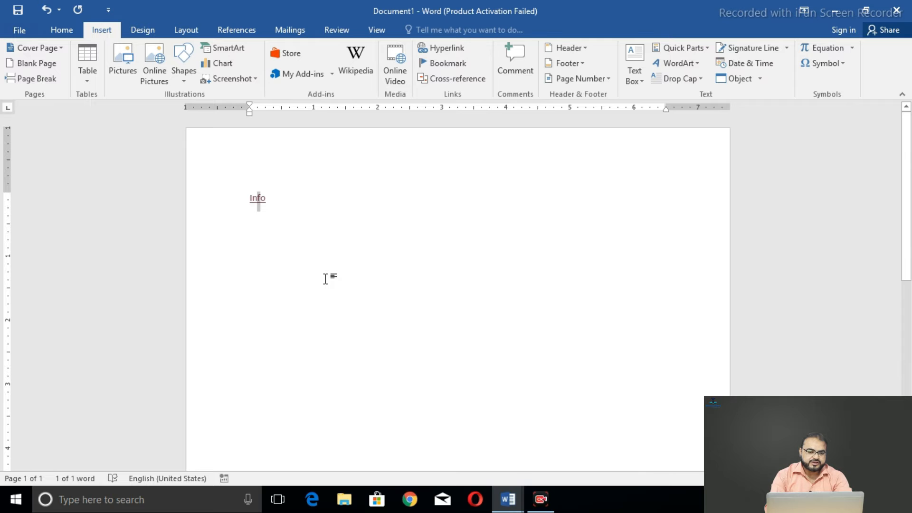
Save the document under the file name Info as a Word Document in the Documents folder
key(ctrl+s)
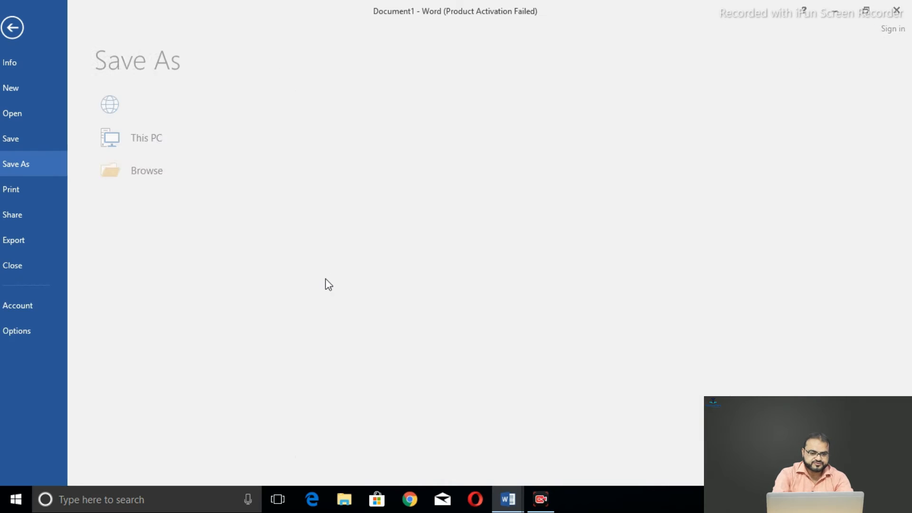
click(199, 218)
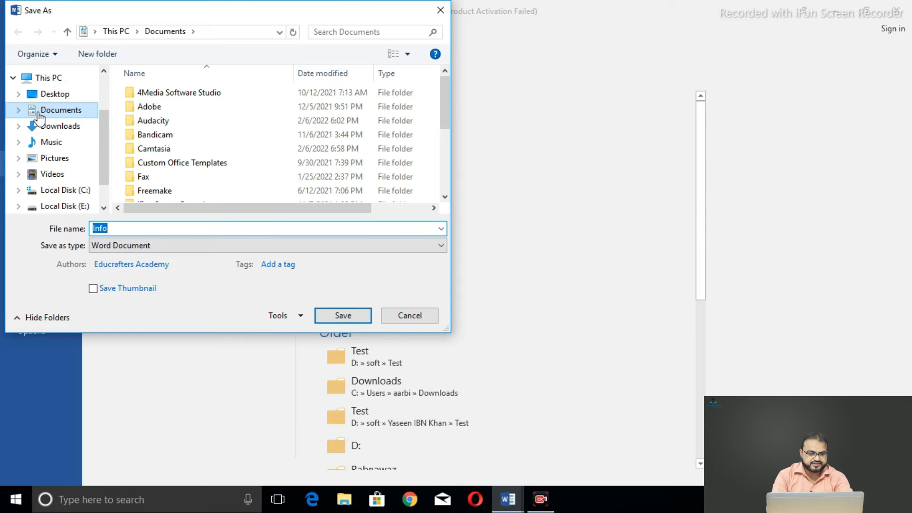
click(346, 319)
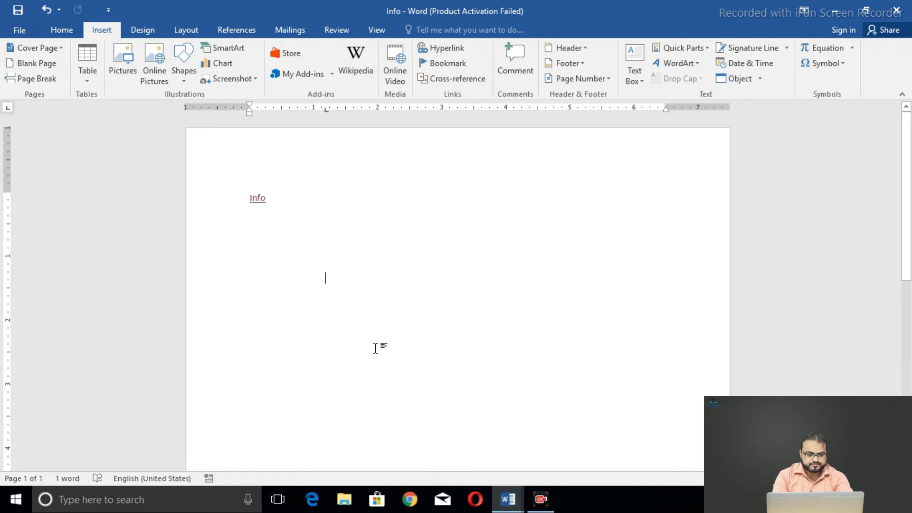
Follow the Info link to the info1 document and add a line reading Info1 above the Educrafters Academy Hub heading
double_click(255, 205)
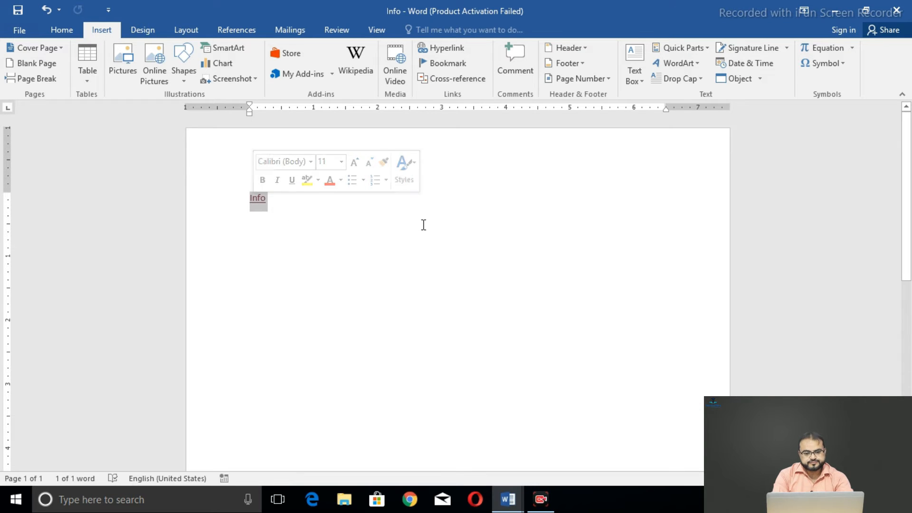
ctrl+click(257, 202)
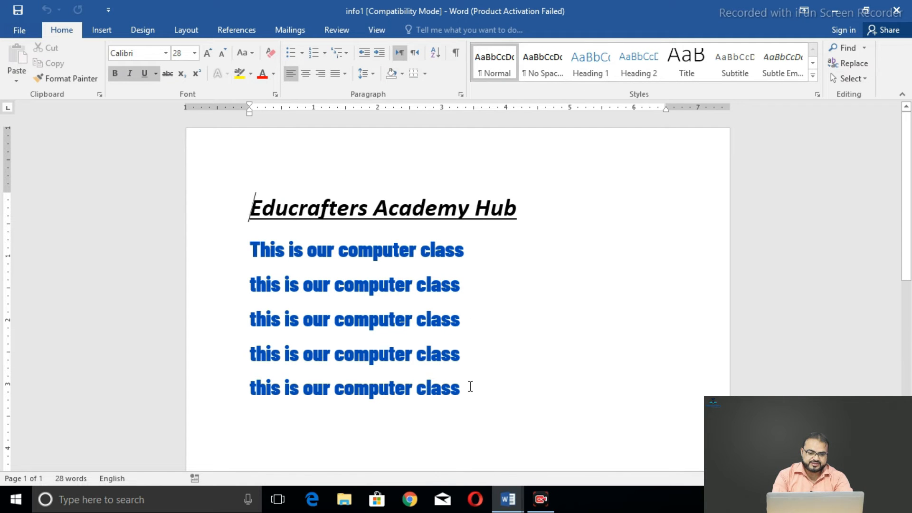
click(528, 217)
click(277, 187)
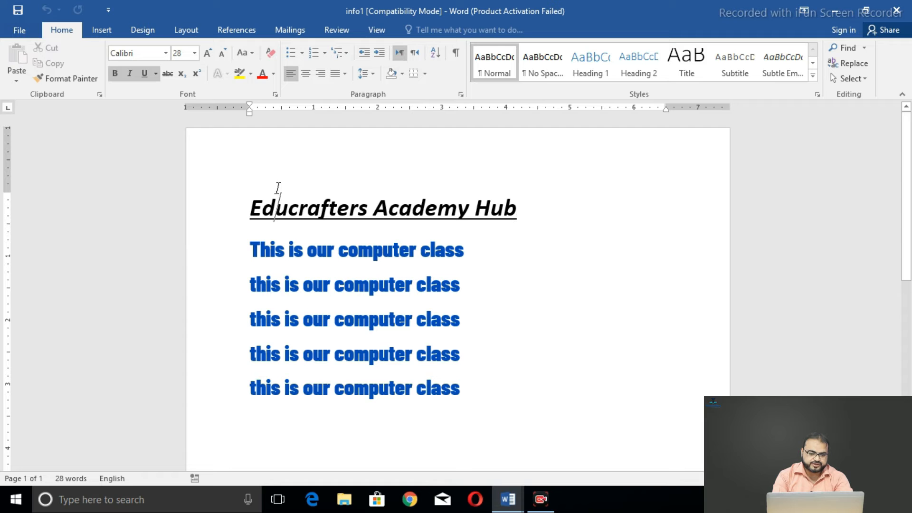
key(Return)
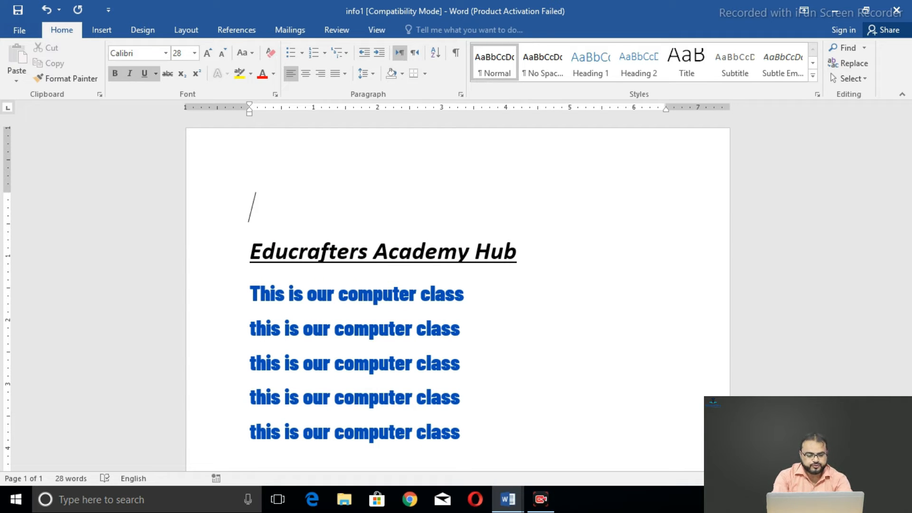
text(infor)
key(BackSpace)
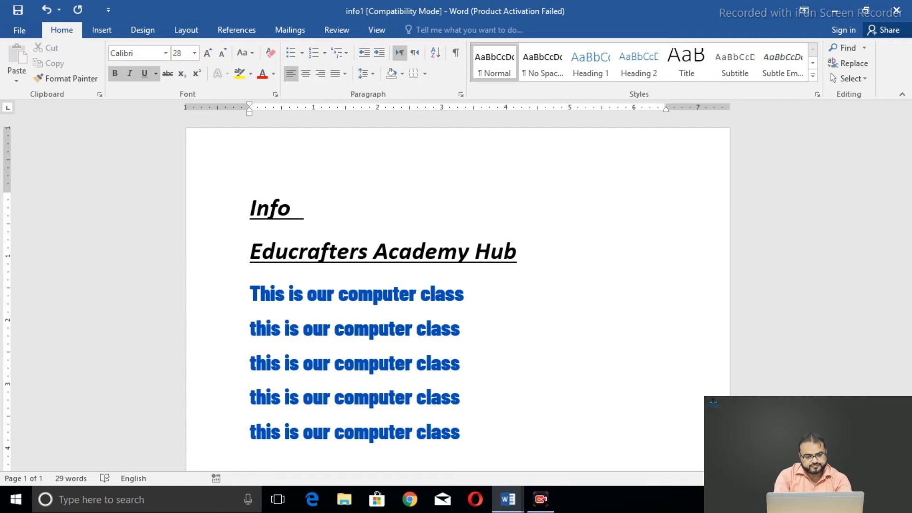
key(BackSpace)
text(1)
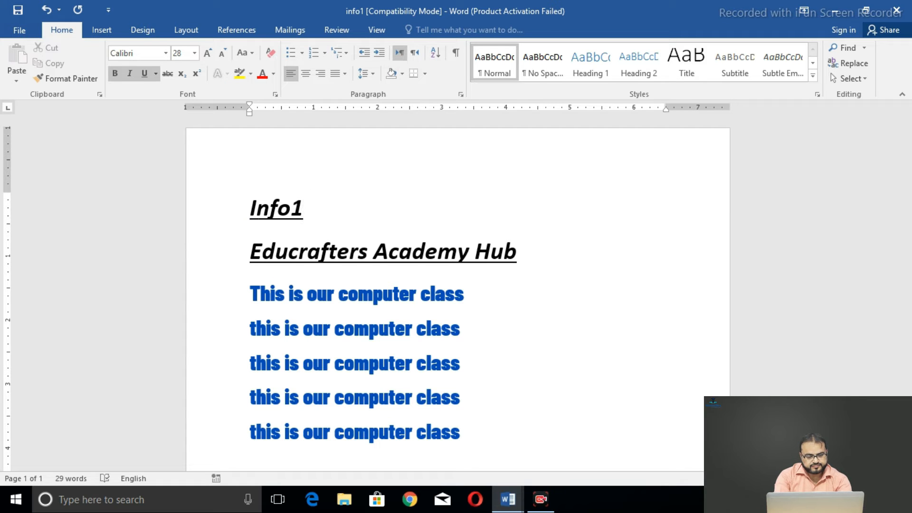
key(BackSpace)
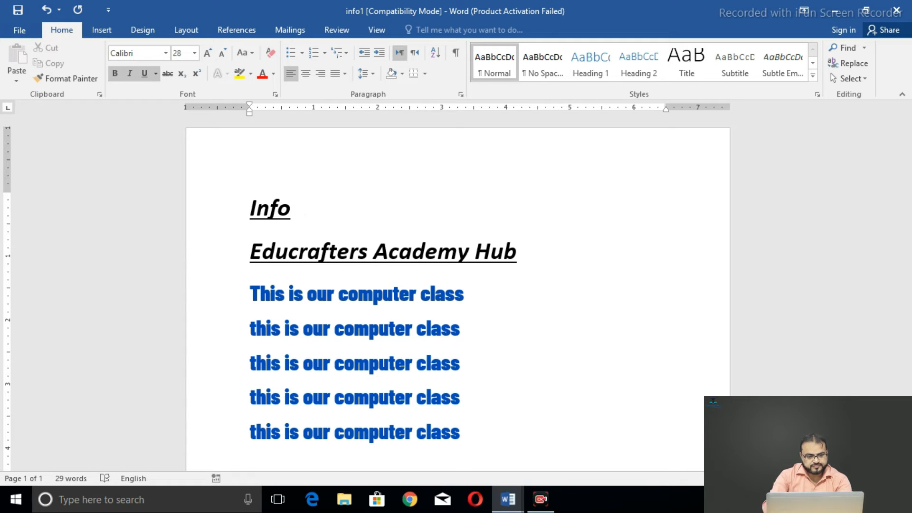
text(1)
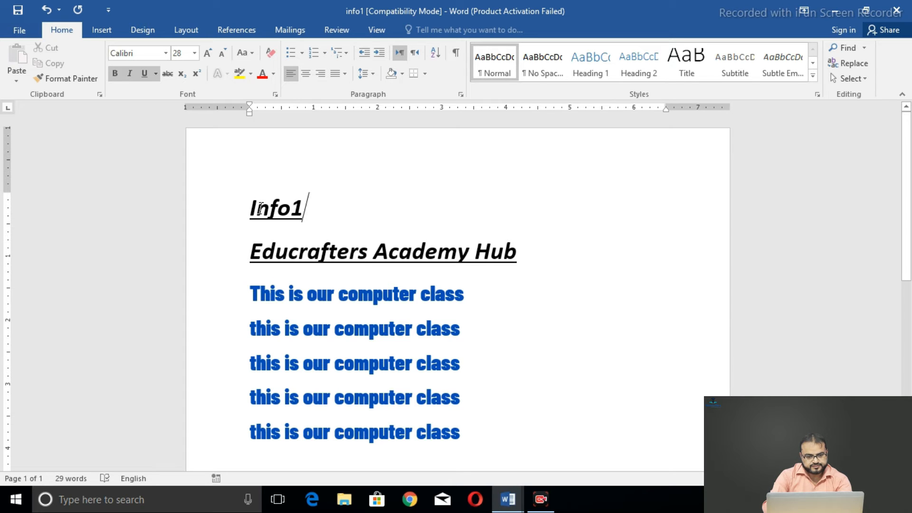
Hyperlink the Info1 line to the existing file Info.docx in the Documents folder
drag(249, 209, 318, 214)
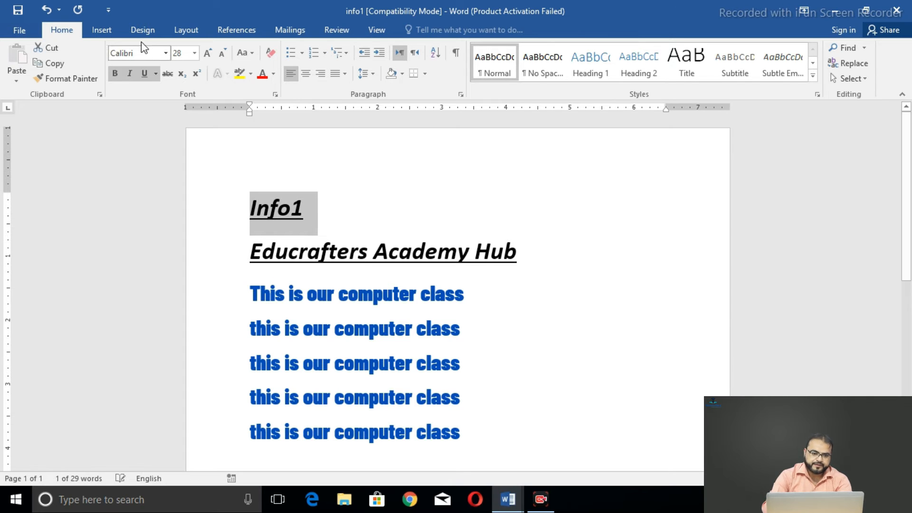
click(97, 26)
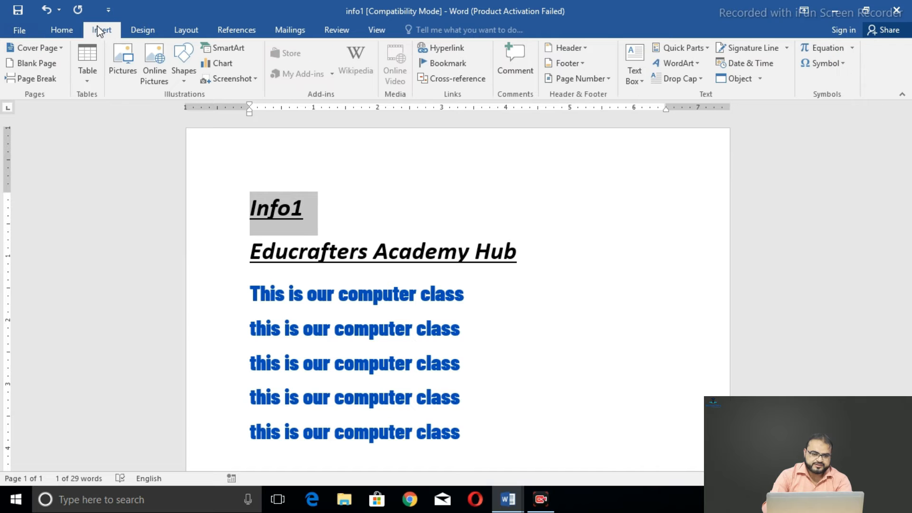
click(461, 50)
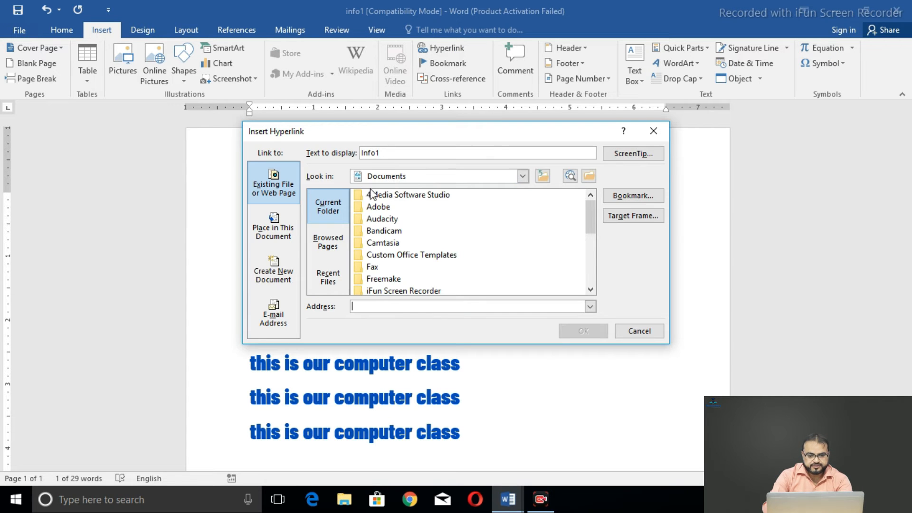
drag(589, 215, 588, 261)
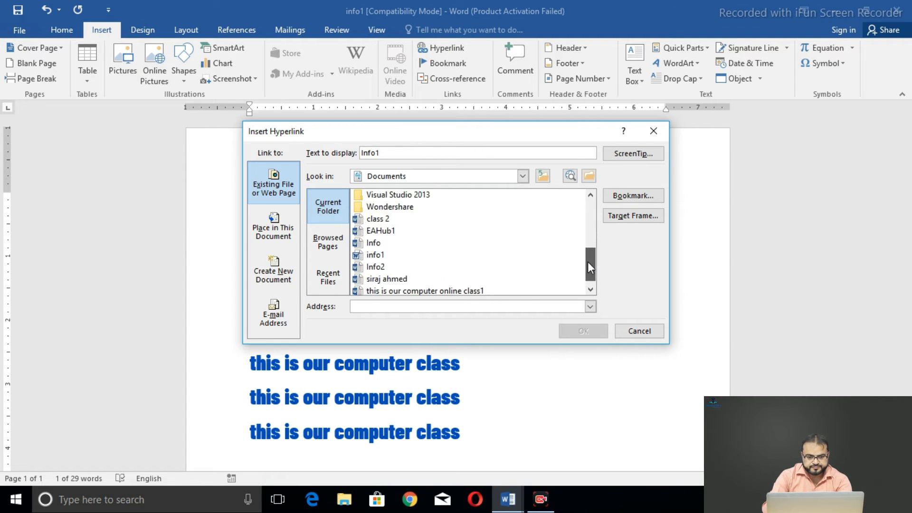
click(382, 242)
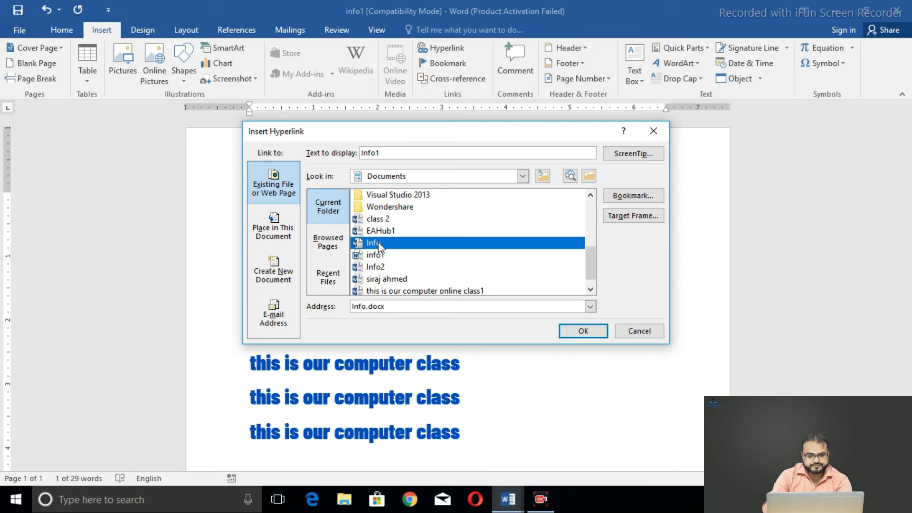
click(598, 329)
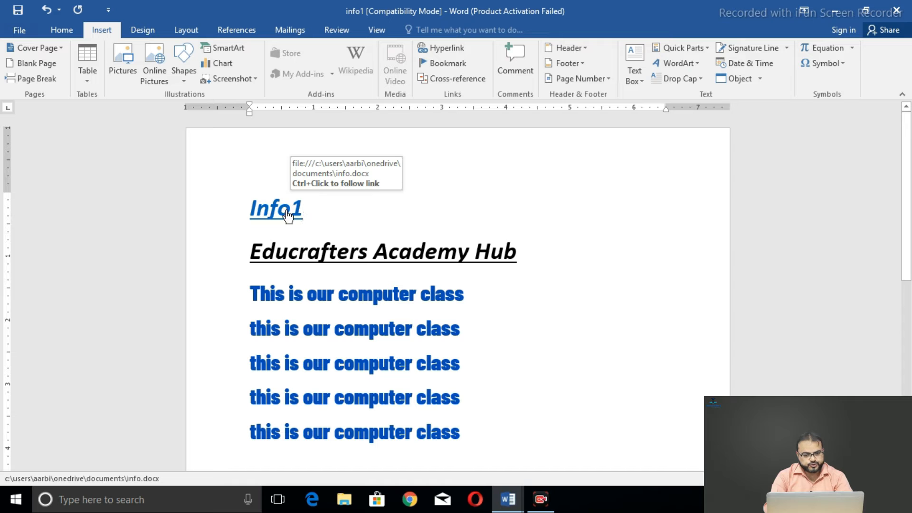
Follow the Info1 link to the Info document and add 1 after the linked word Info
ctrl+click(287, 211)
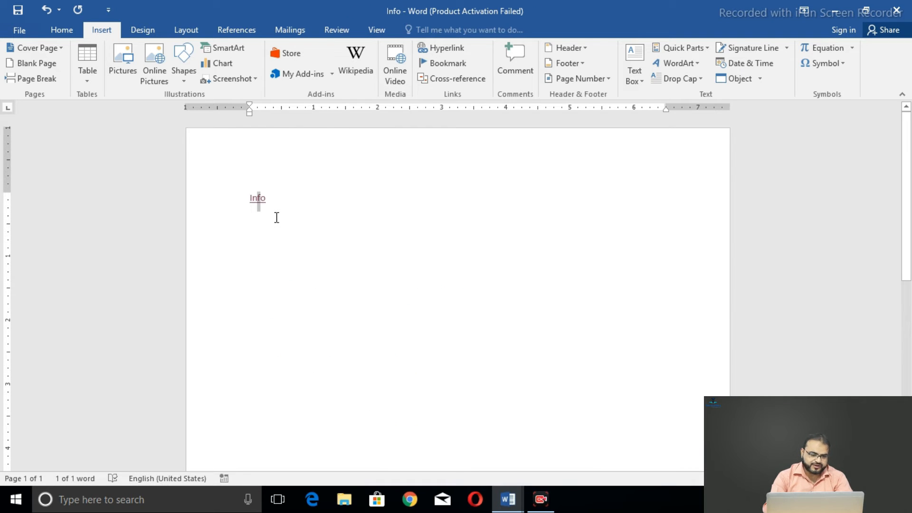
click(270, 199)
text(1)
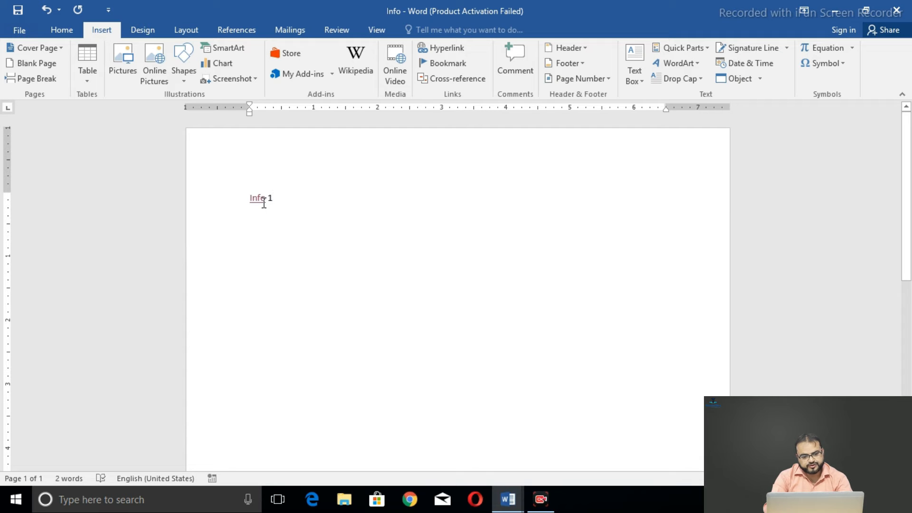
Follow the Info link back to the info1 document and place the cursor beside the Info1 line
mouse_move(257, 196)
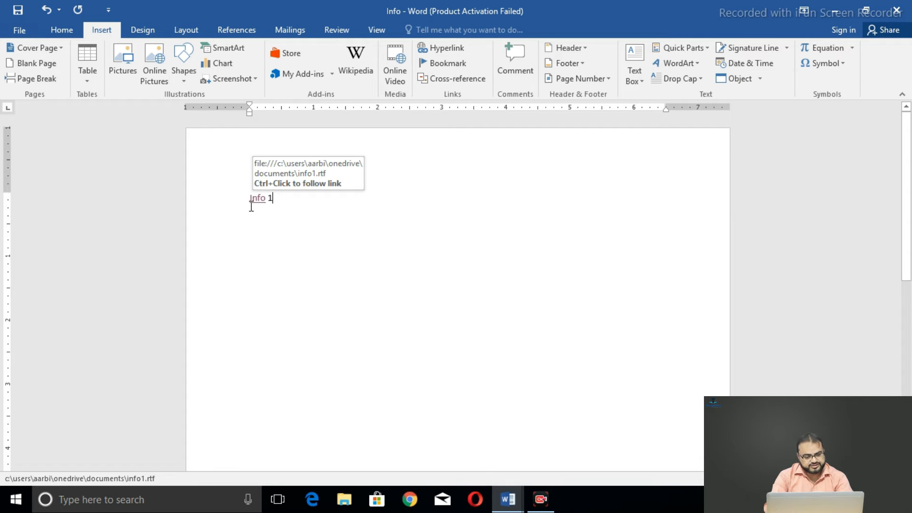
ctrl+click(256, 199)
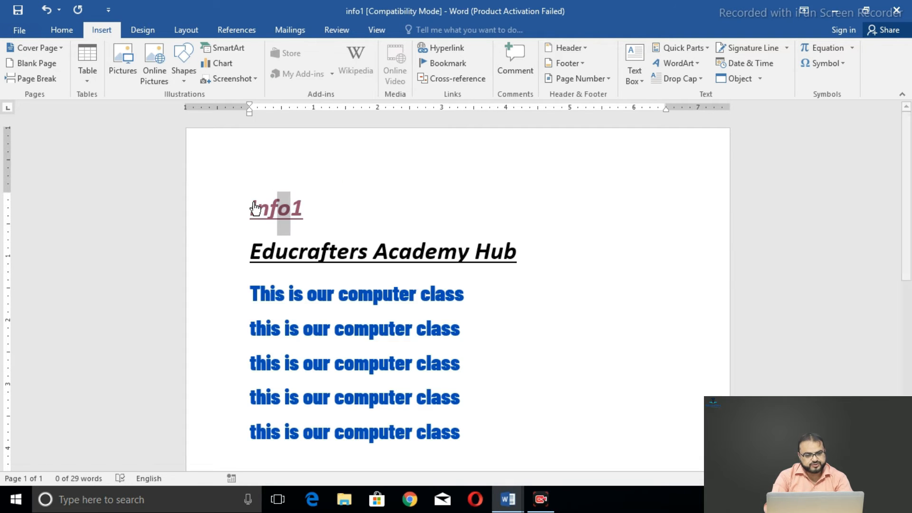
click(309, 219)
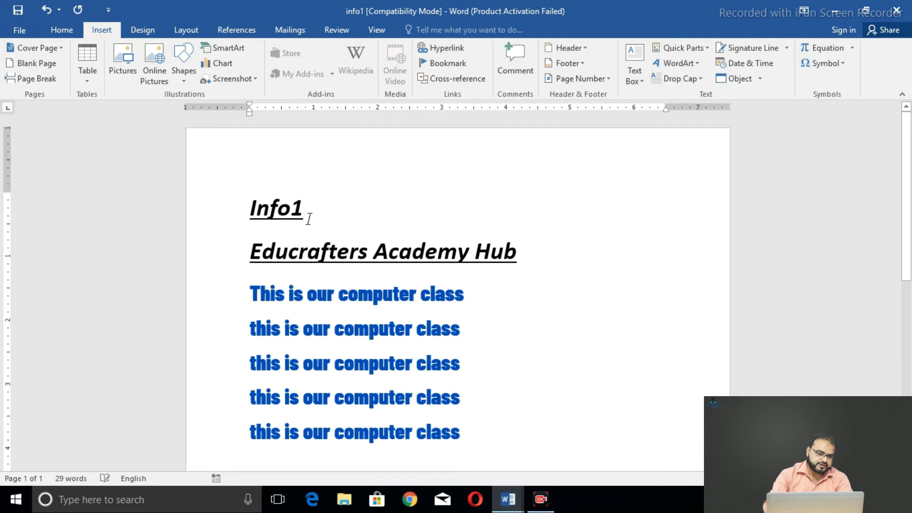
Shorten the Info1 line to Info and hyperlink the document's entire text to the existing file Info.docx in the Documents folder
key(BackSpace)
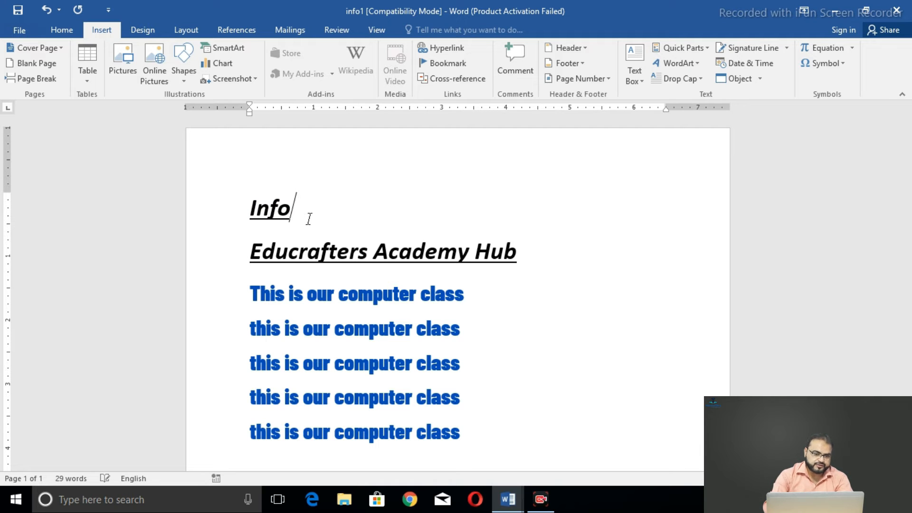
click(232, 218)
key(ctrl+a)
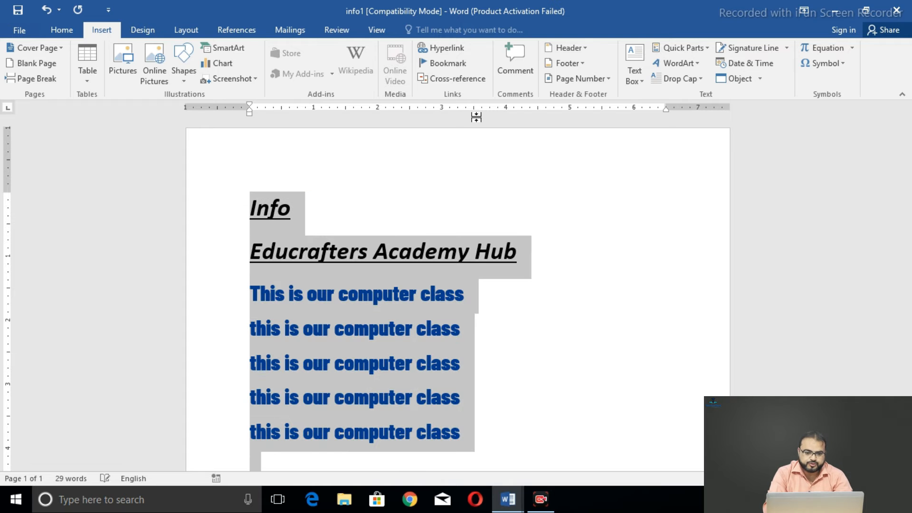
click(432, 48)
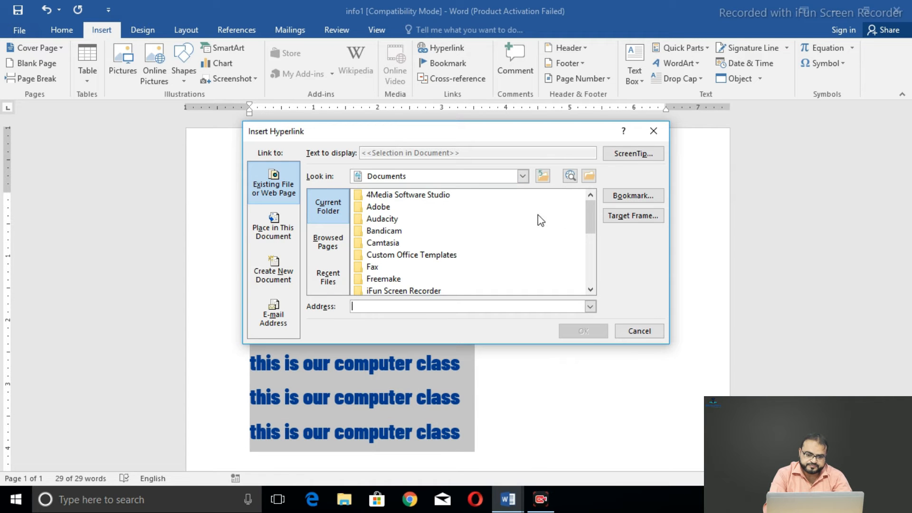
drag(588, 218, 588, 265)
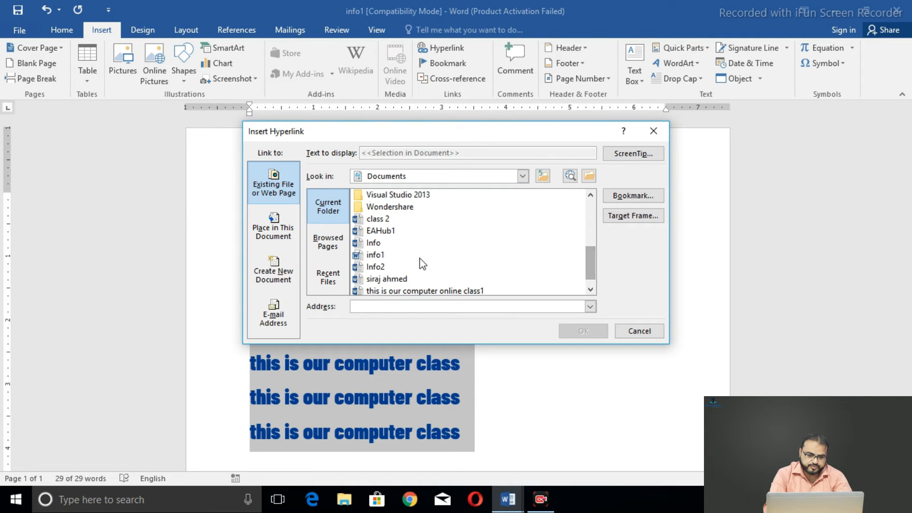
click(378, 244)
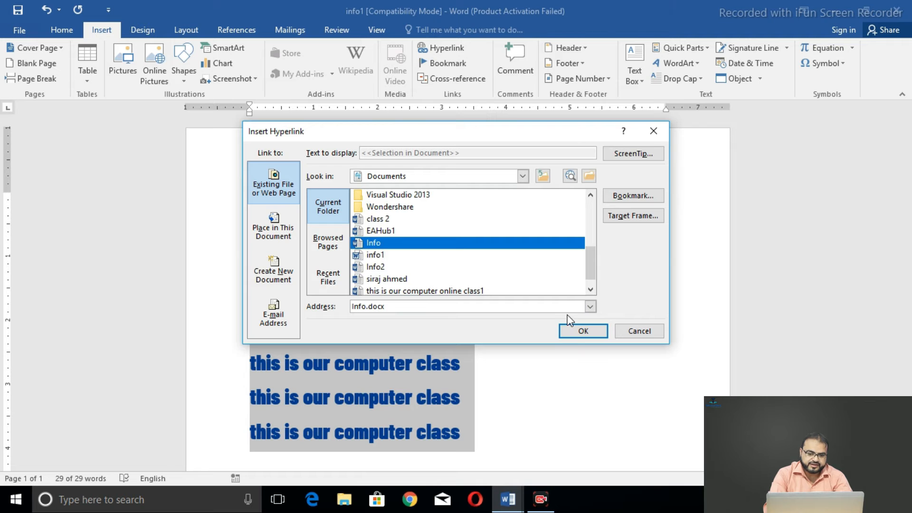
click(582, 331)
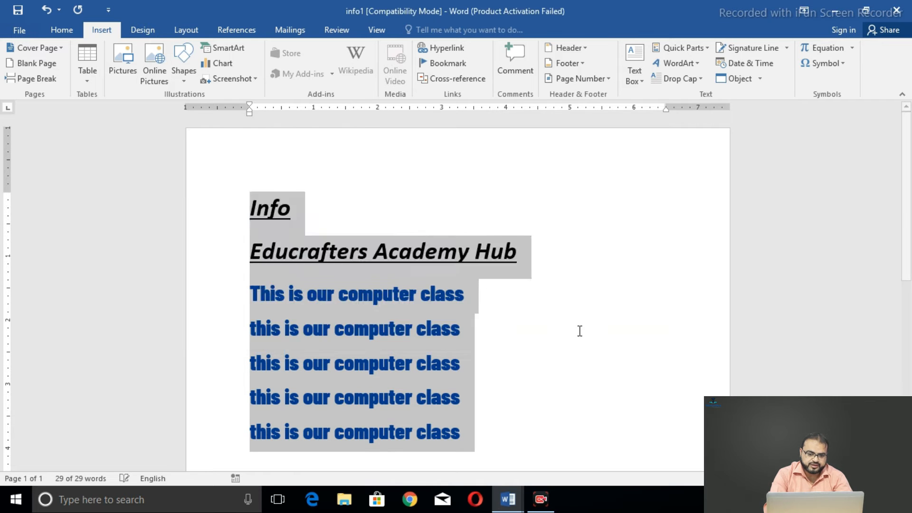
click(471, 293)
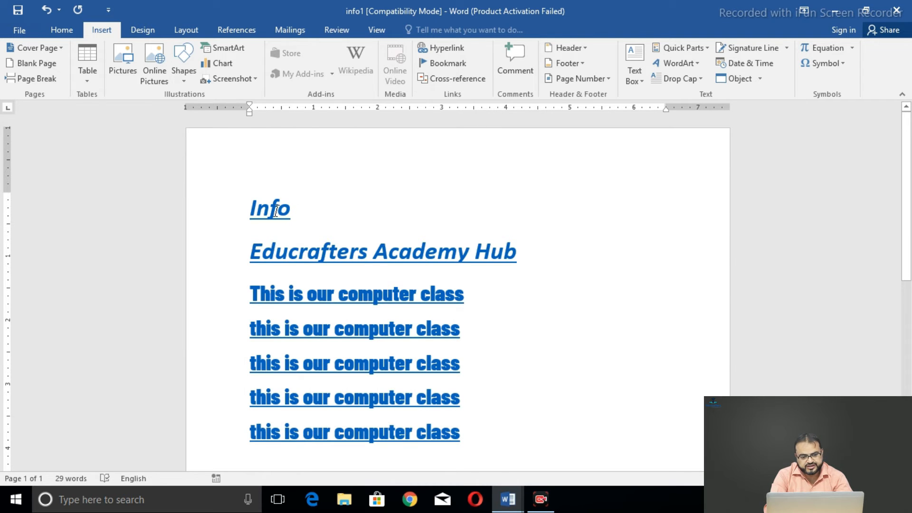
Follow the Info link to the Info document and clear the text selection there
mouse_move(277, 218)
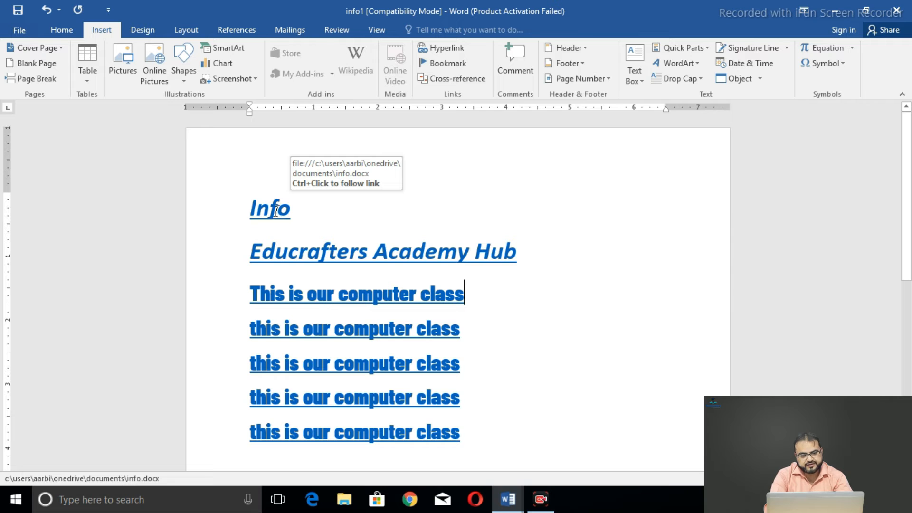
ctrl+click(268, 216)
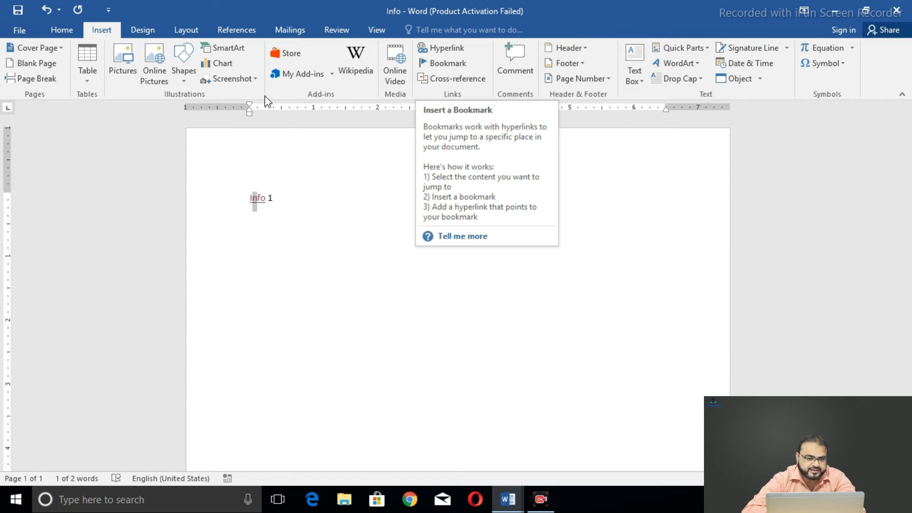
click(279, 161)
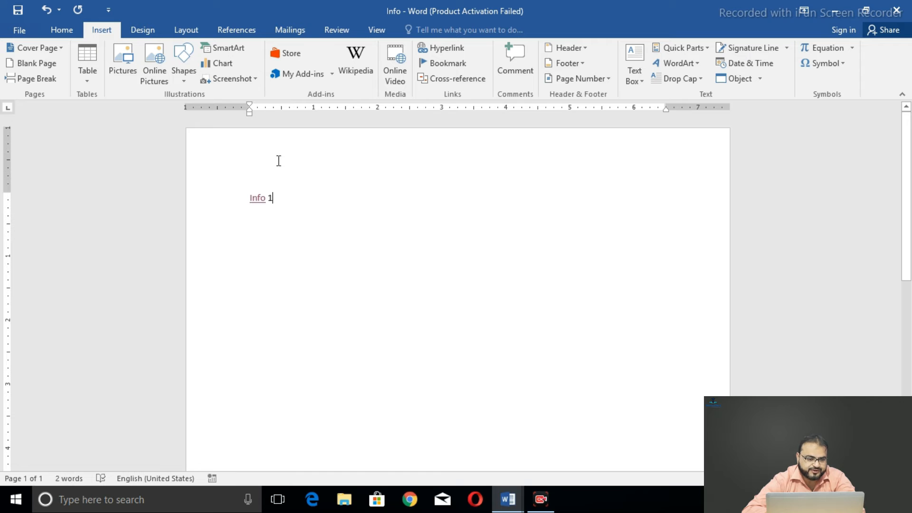
Open the recent document DEDM COURSE CONTENT from the Institue Data folder
click(15, 29)
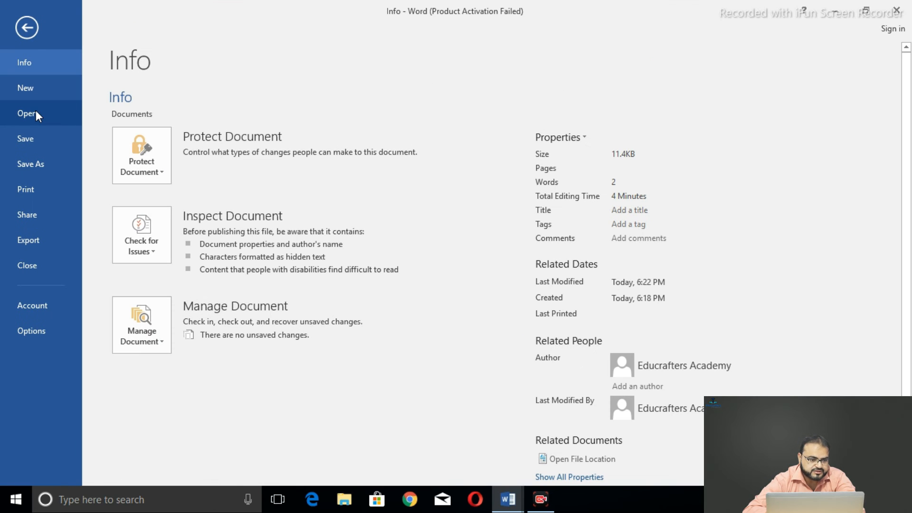
click(36, 110)
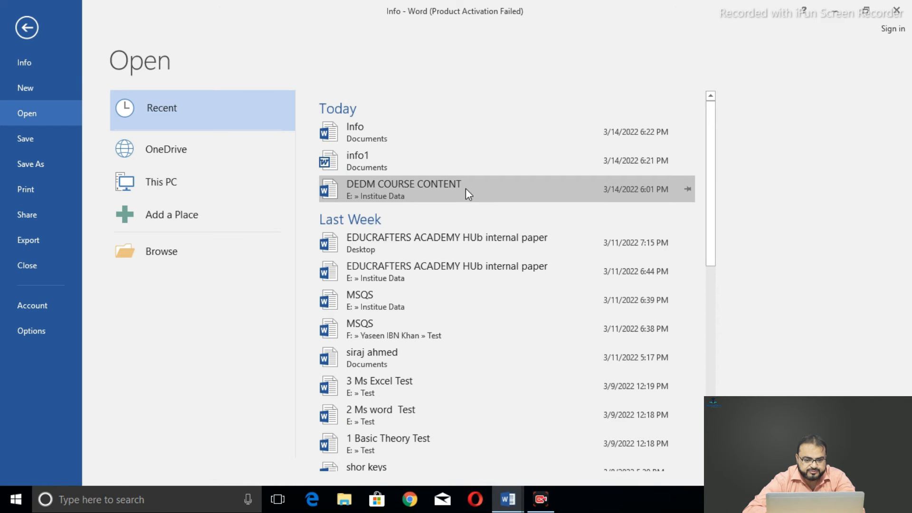
key(Escape)
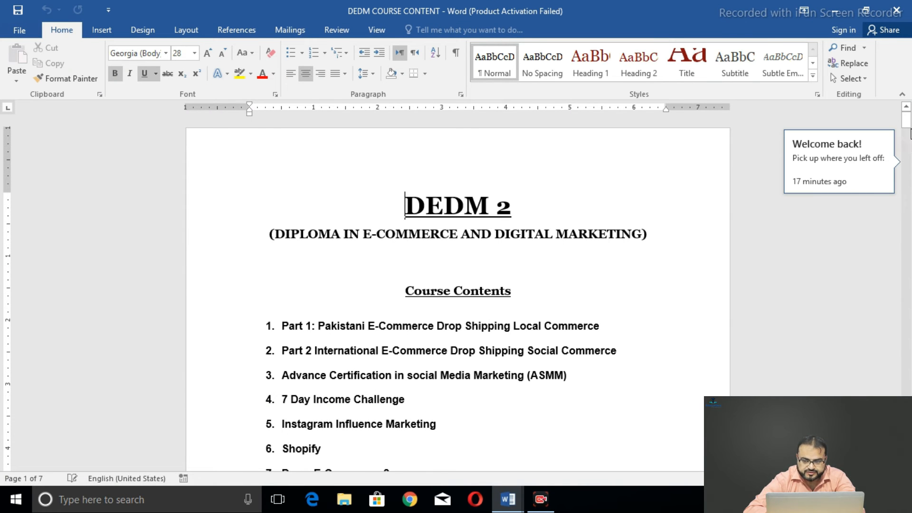
Add a bookmark named PakistaniECommerce before the 1 in the page heading "Part: 1 Pakistani E-Commerce Drop Shipping Local Commerce"
drag(907, 122, 907, 149)
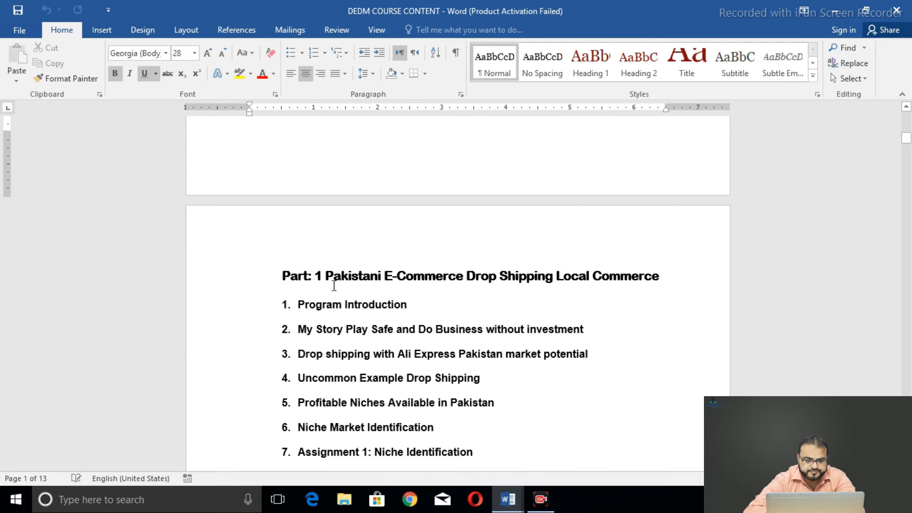
click(316, 277)
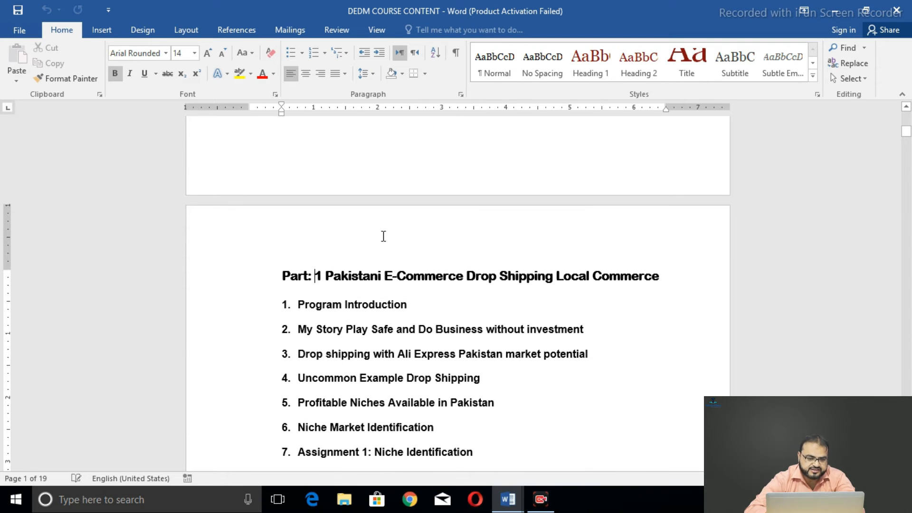
click(111, 28)
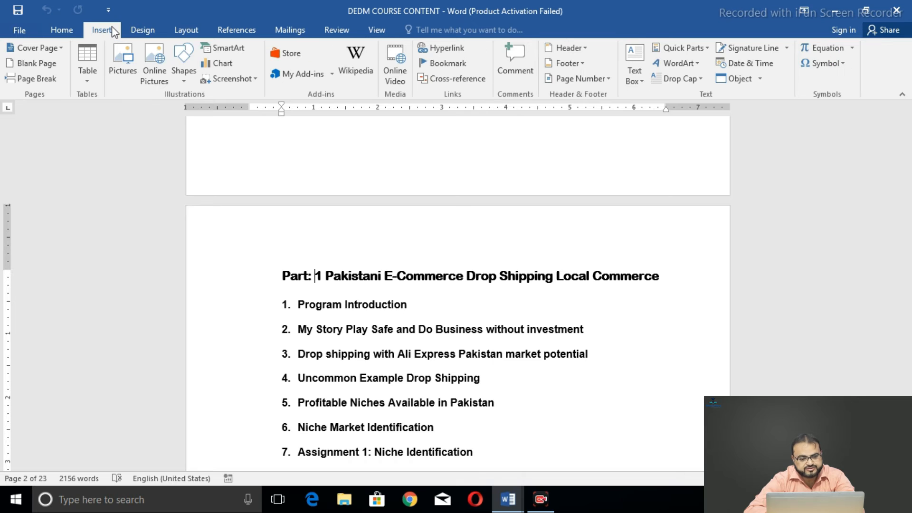
click(434, 67)
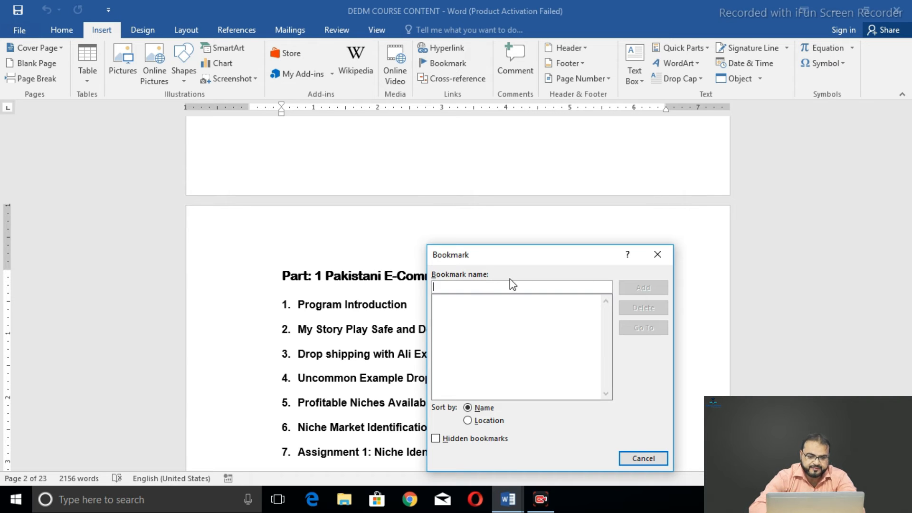
text(PakistaniEComm)
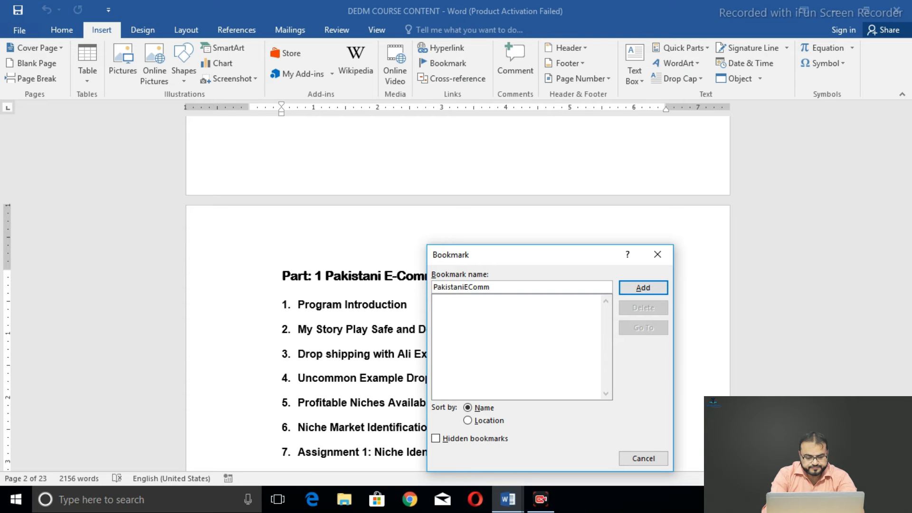
text(erce)
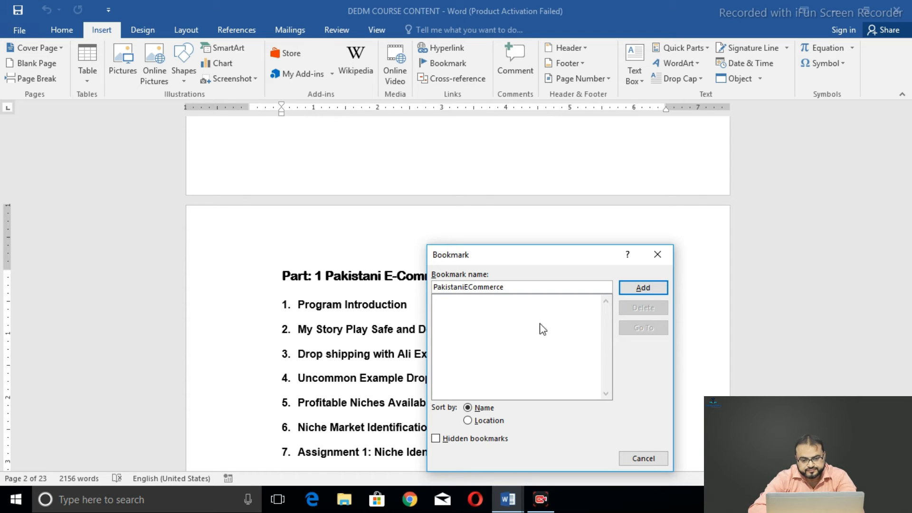
click(643, 289)
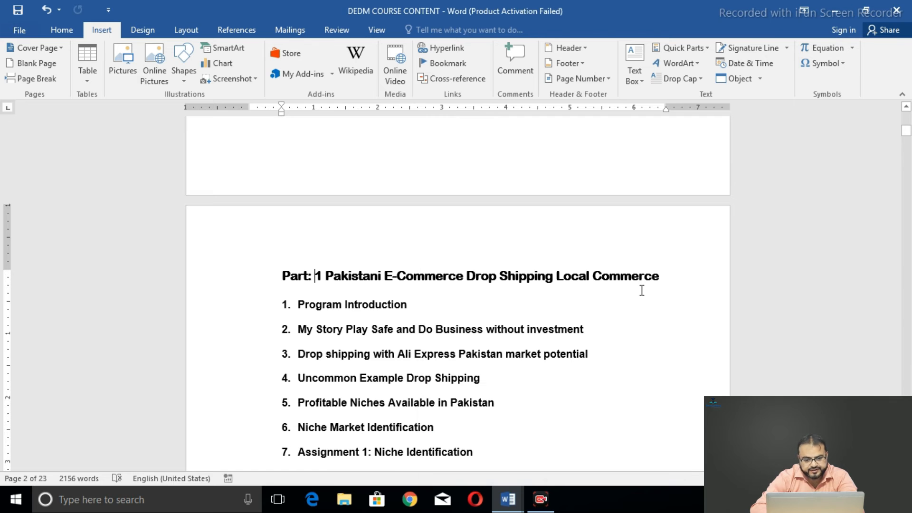
Add a bookmark named InternationalECommerce before the 2 in the heading "Part: 2 International E-Commerce Drop Shipping & Social Commerce"
drag(908, 134, 909, 169)
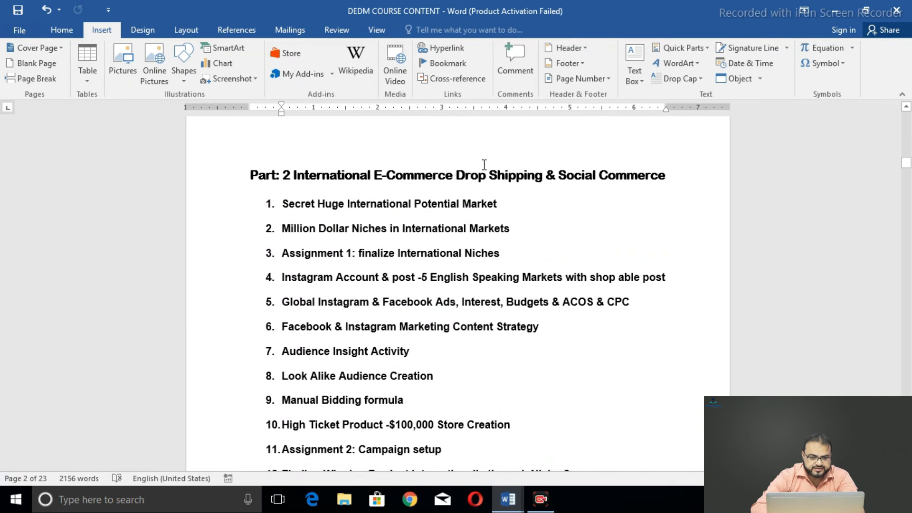
click(285, 175)
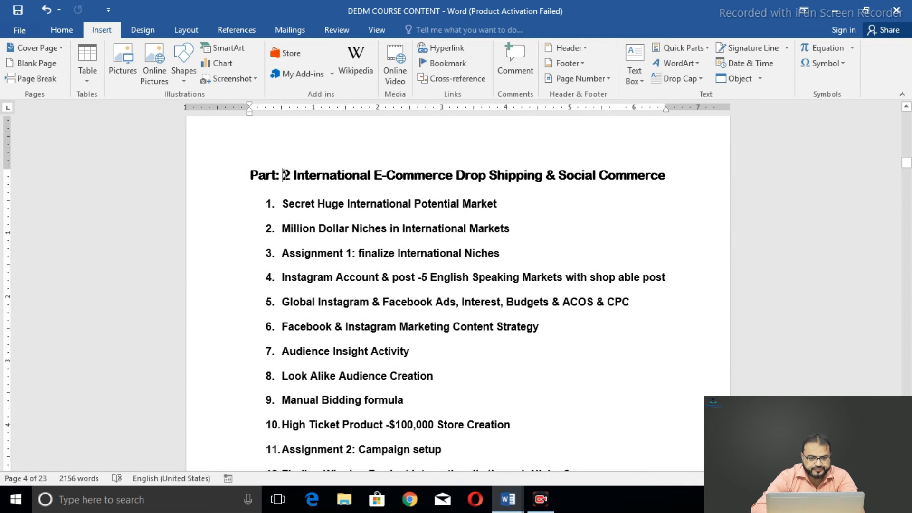
click(448, 61)
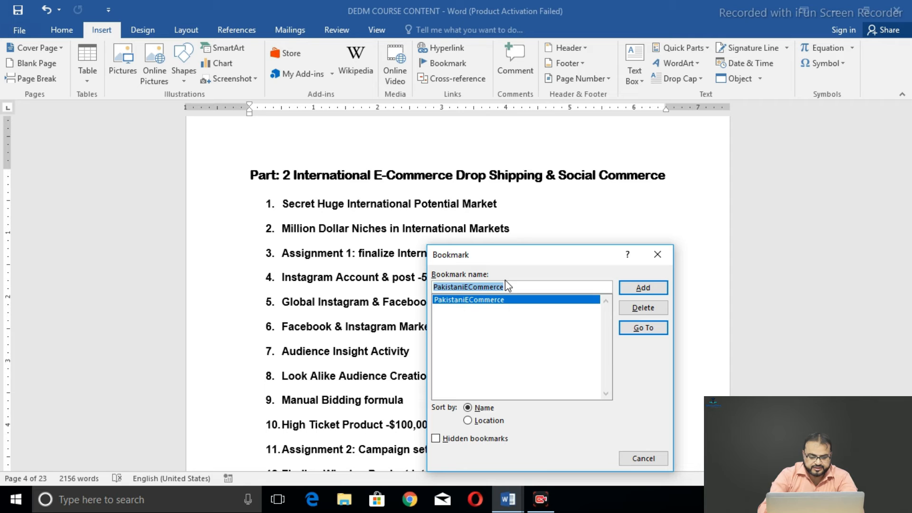
text(Inter)
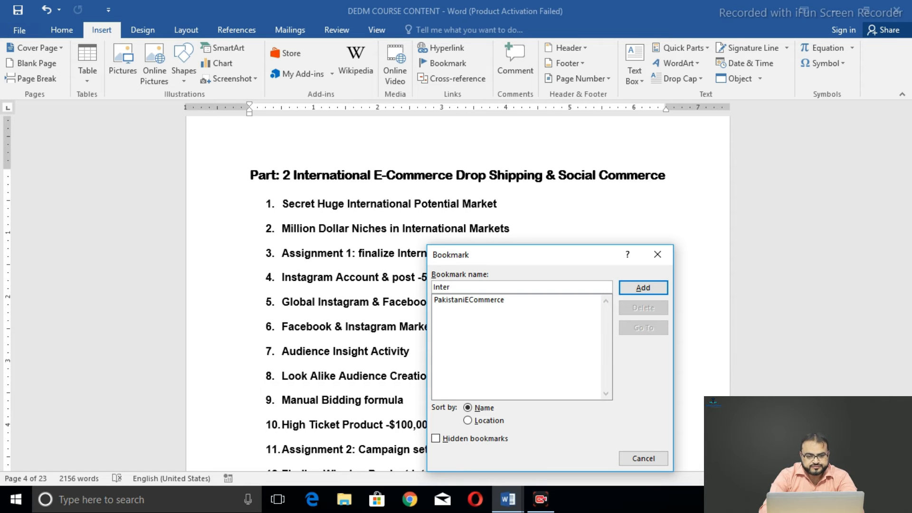
text(national )
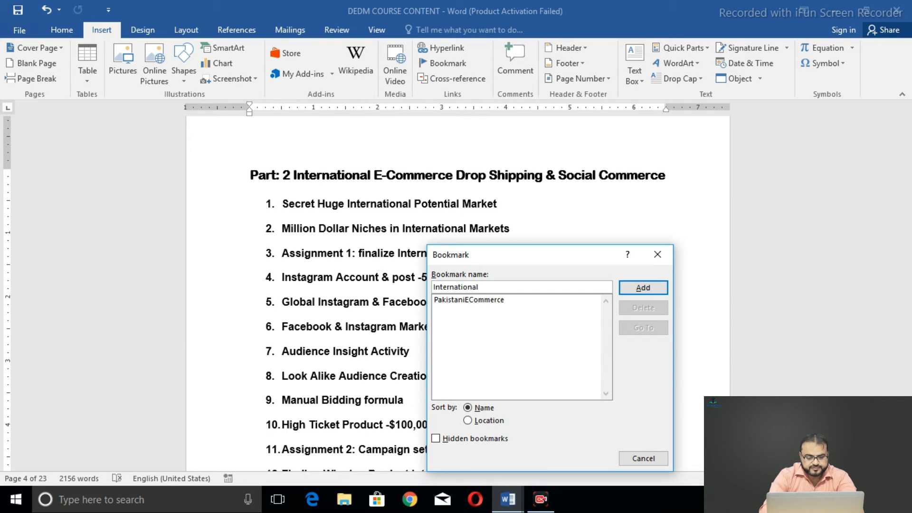
text(E)
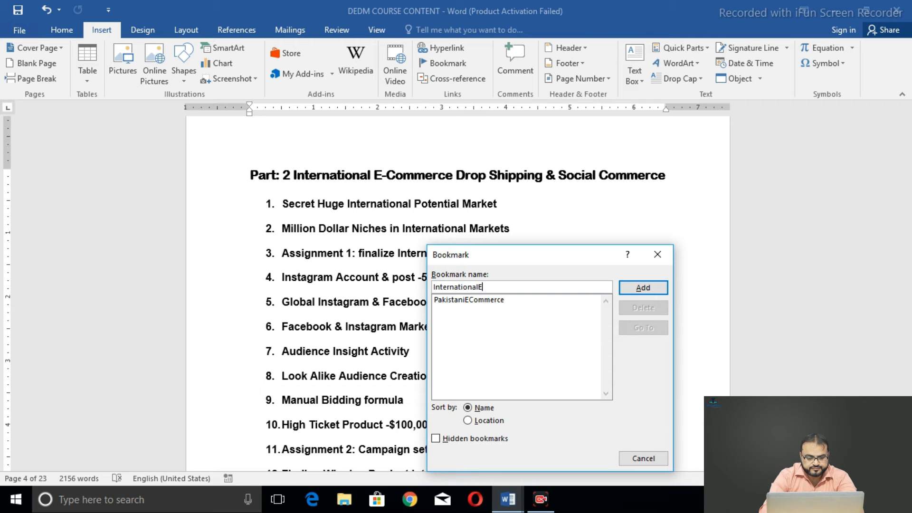
text(Commerce)
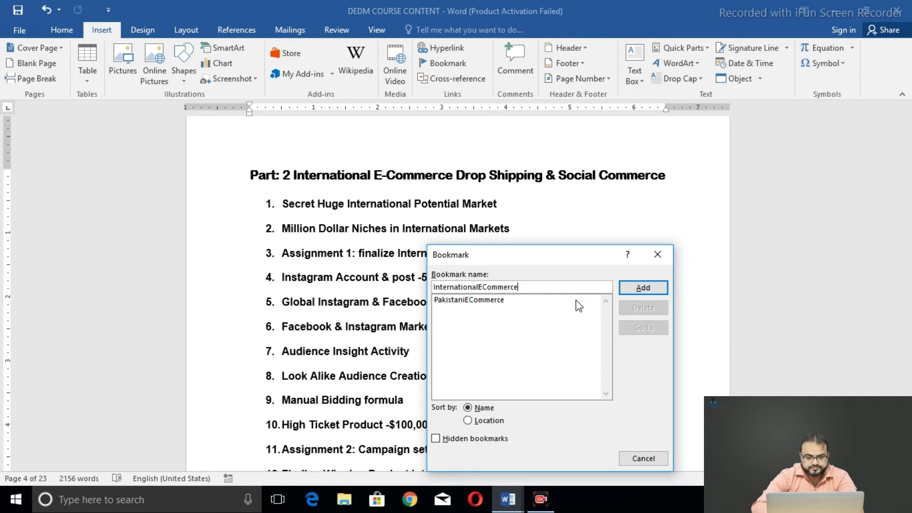
click(649, 289)
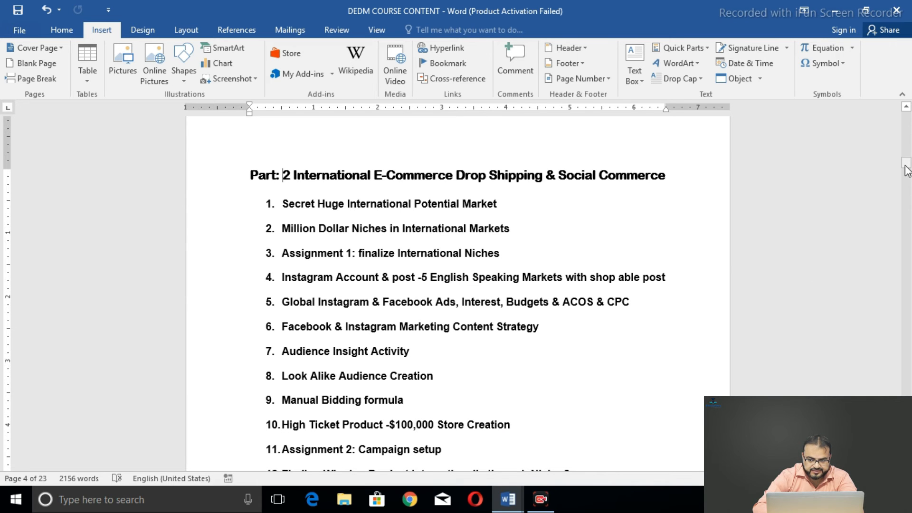
Add a bookmark named ASMM at the start of the heading "ASMM (ADVANCE SOCIAL MEDIA MARKETING)"
drag(905, 166, 906, 196)
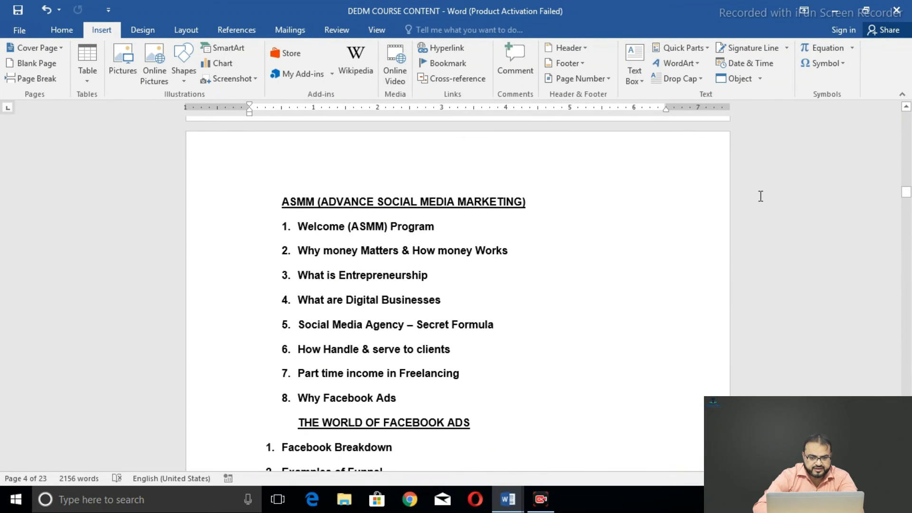
click(279, 205)
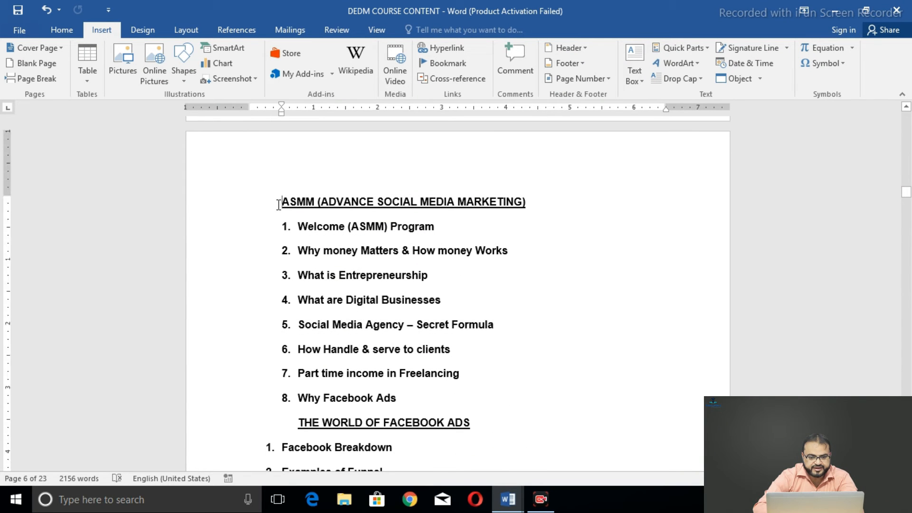
click(447, 64)
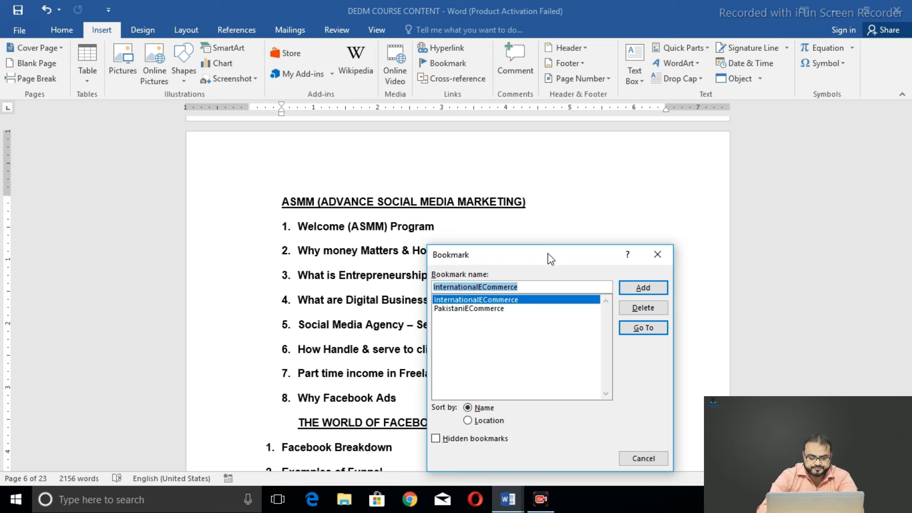
text(ASMM)
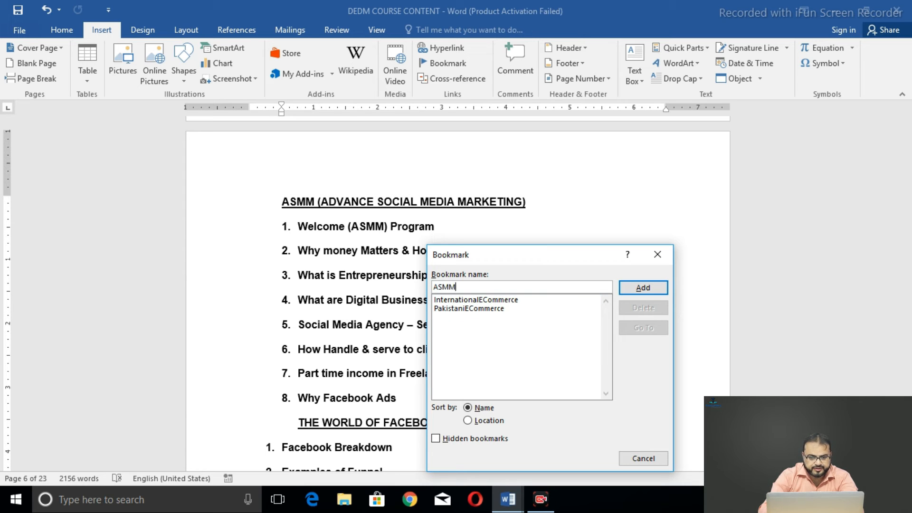
click(626, 285)
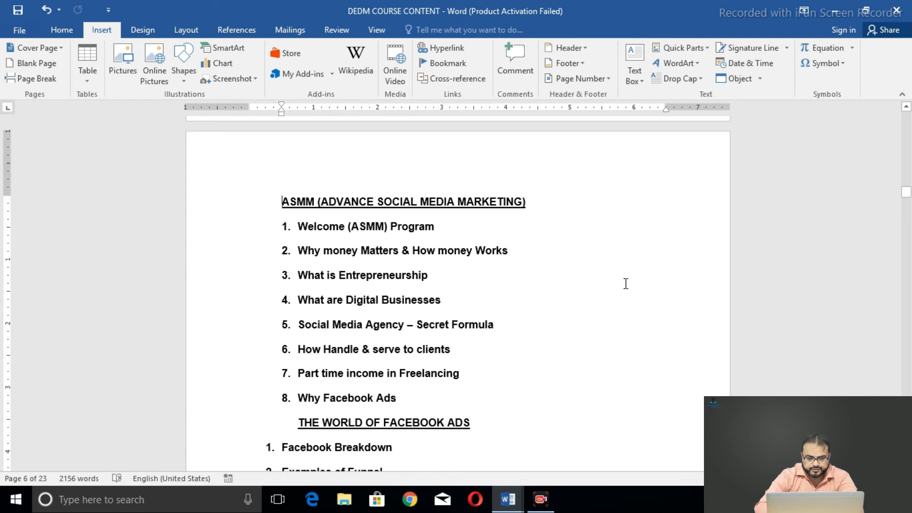
Go to the InternationalECommerce bookmark in the document
click(447, 64)
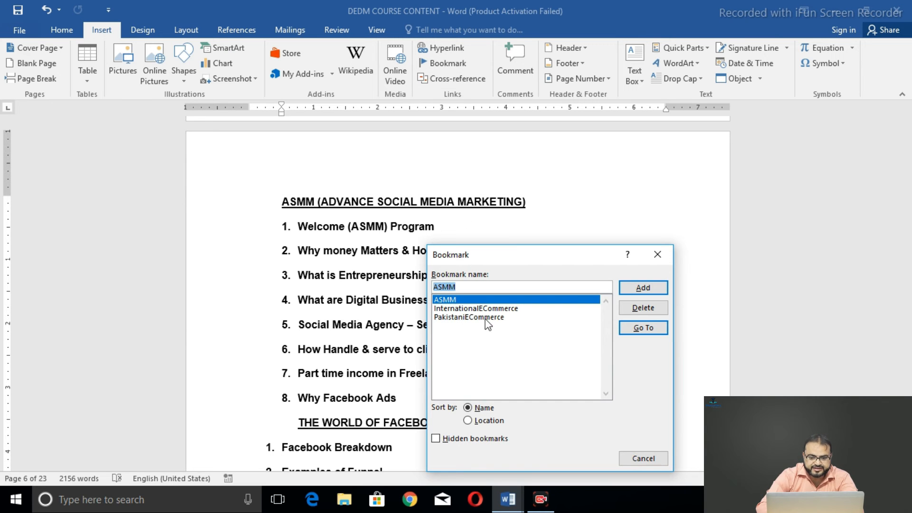
click(467, 309)
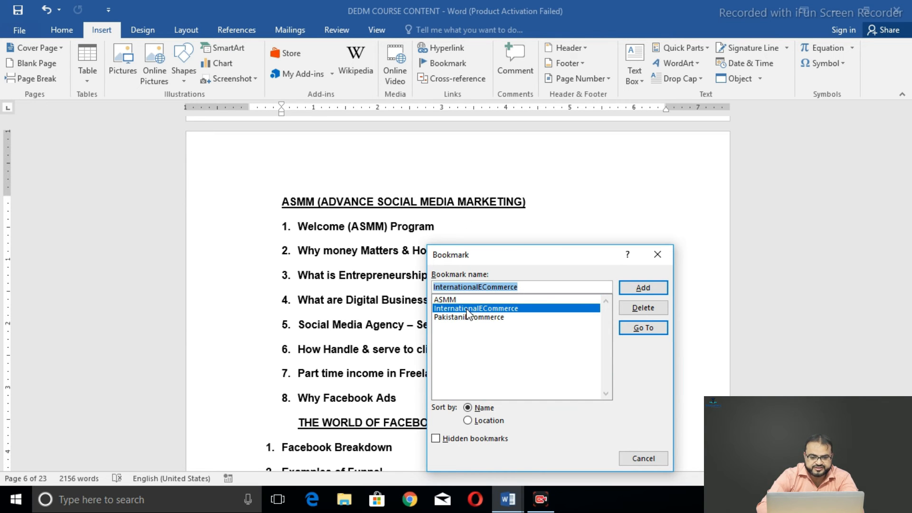
click(638, 331)
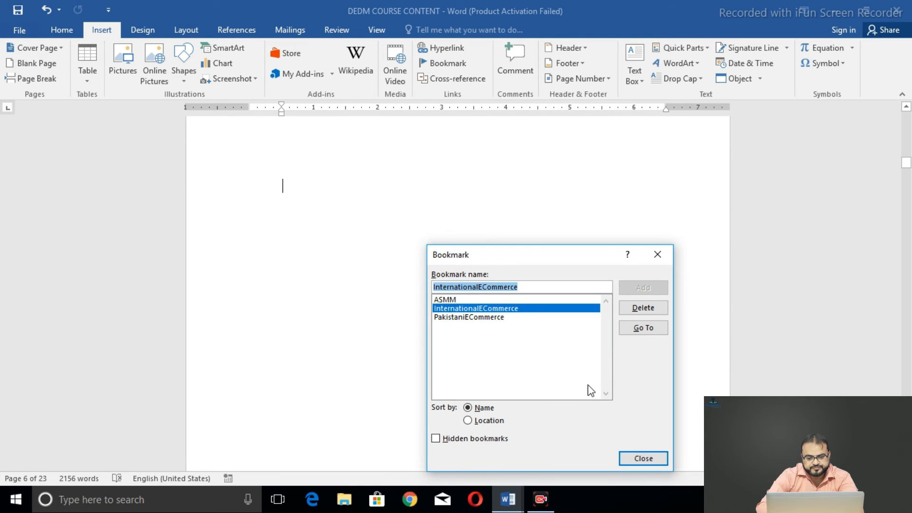
click(644, 459)
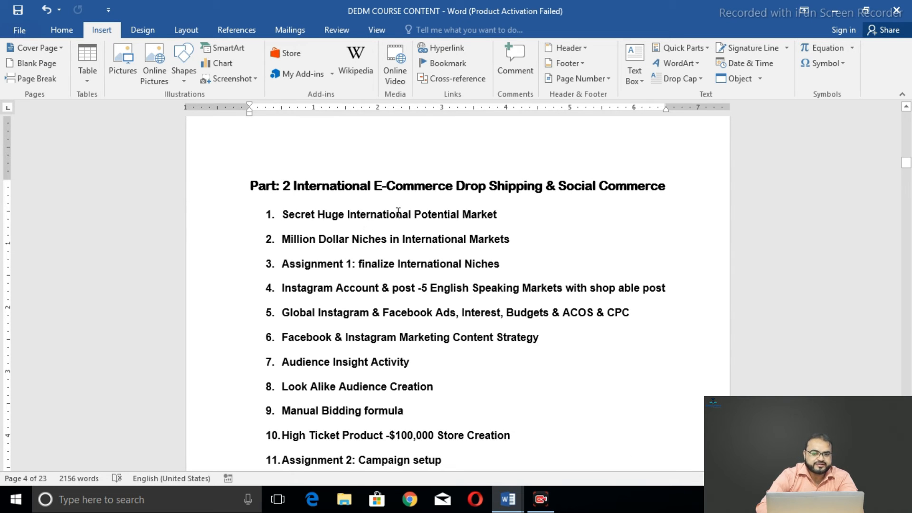
Go to the PakistaniECommerce bookmark, followed by the ASMM bookmark
click(443, 64)
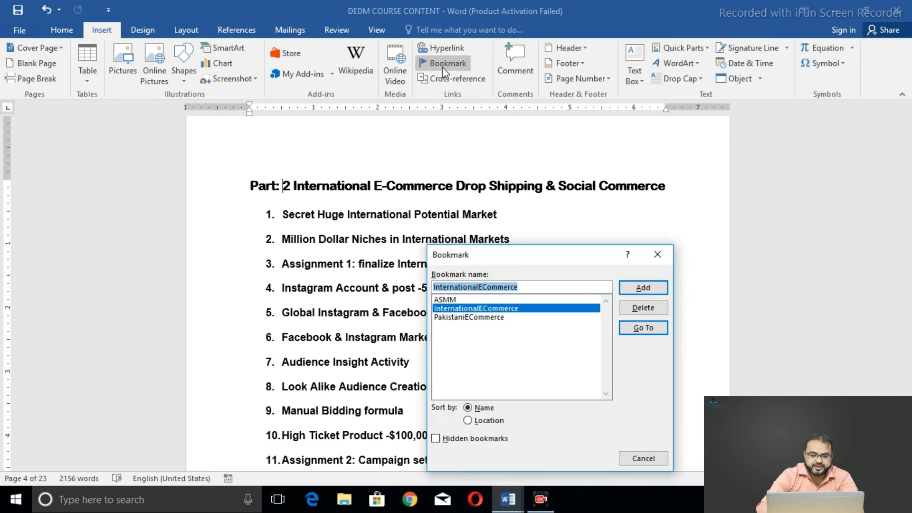
click(490, 318)
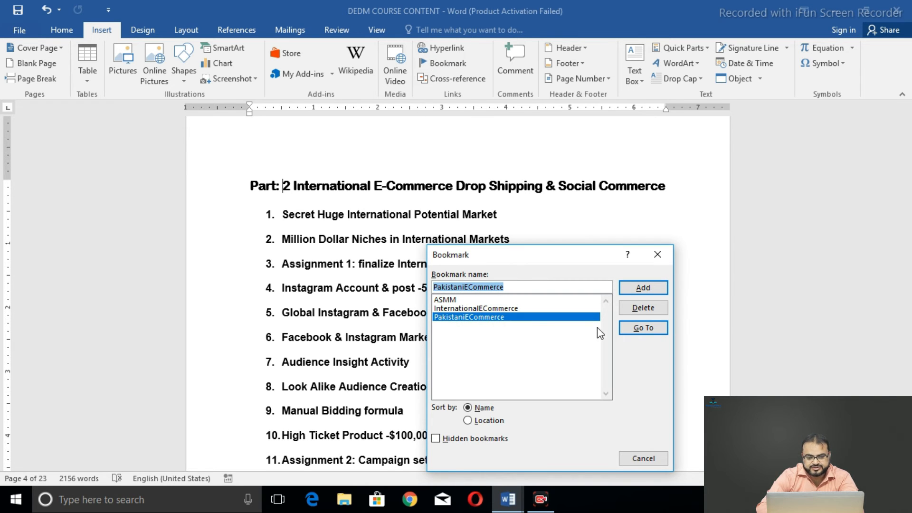
click(639, 332)
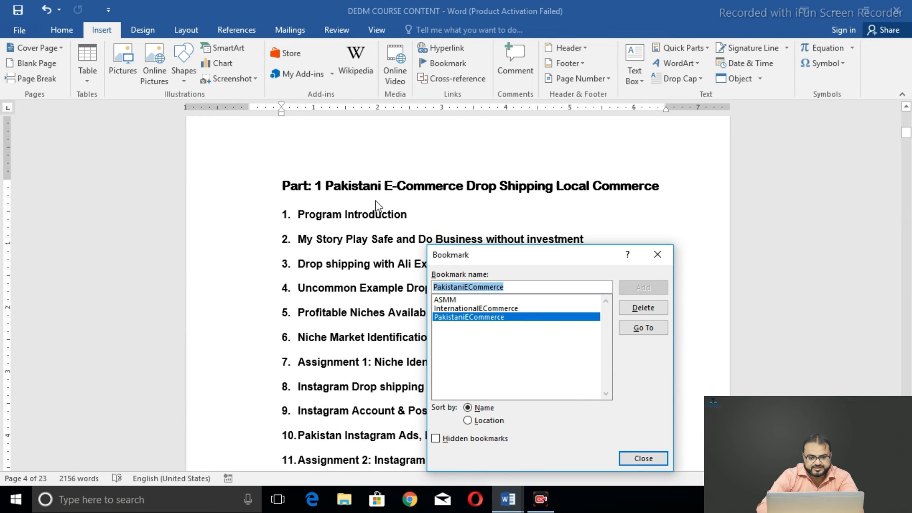
click(453, 301)
click(632, 328)
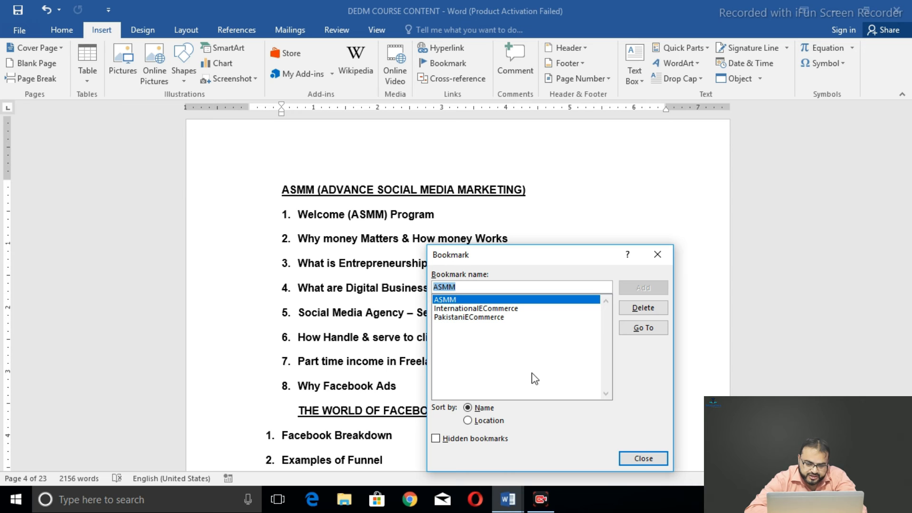
click(644, 459)
Examine the cross-reference options offered for the Heading, Bookmark and Footnote reference types
mouse_move(906, 193)
mouse_down()
mouse_move(906, 184)
mouse_move(906, 195)
mouse_up()
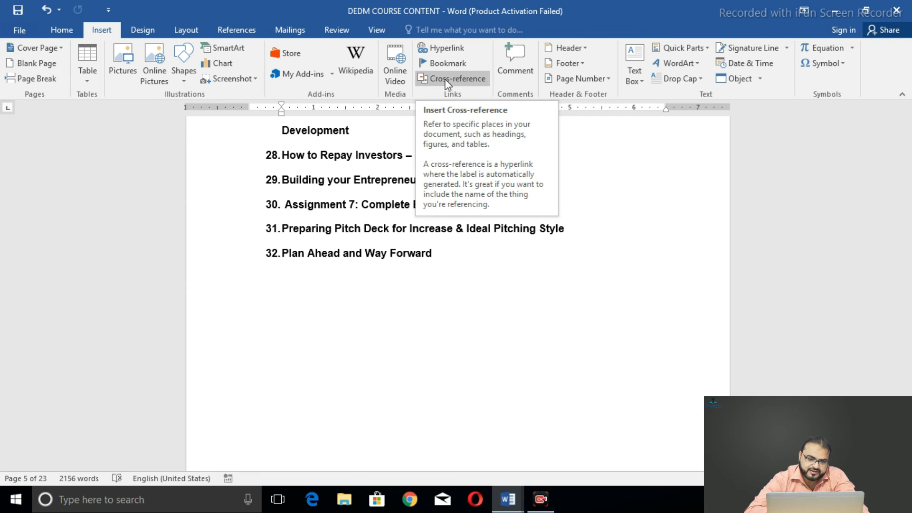
click(447, 80)
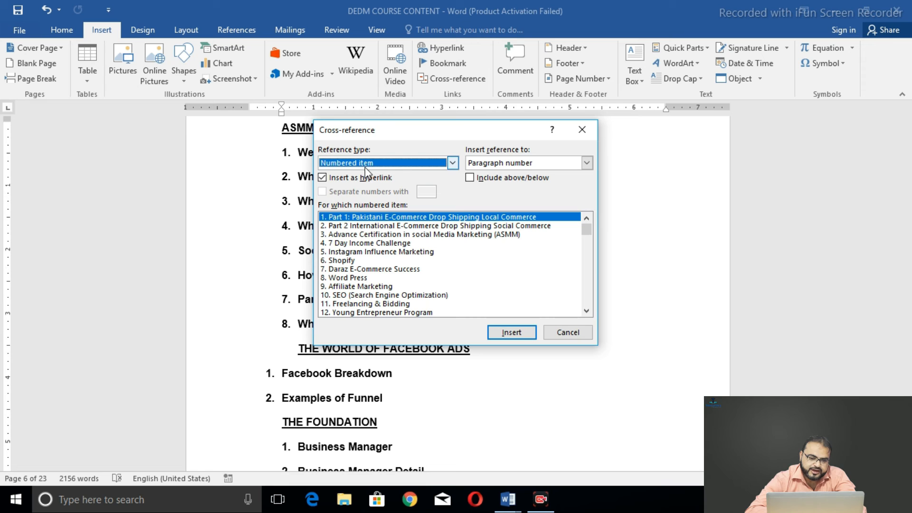
click(453, 164)
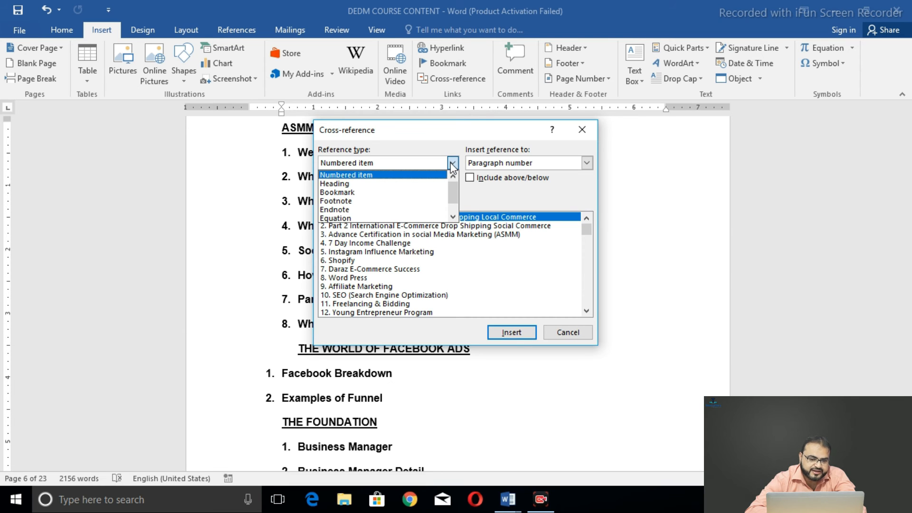
click(392, 183)
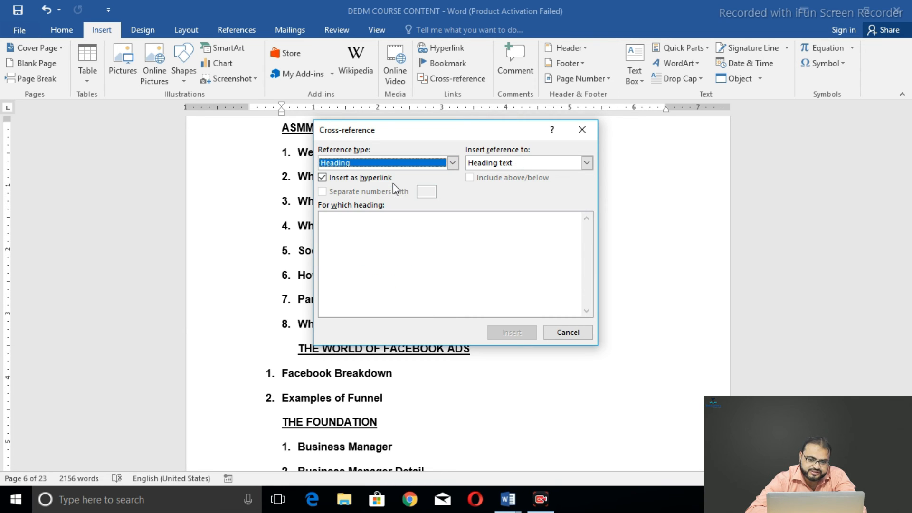
click(452, 163)
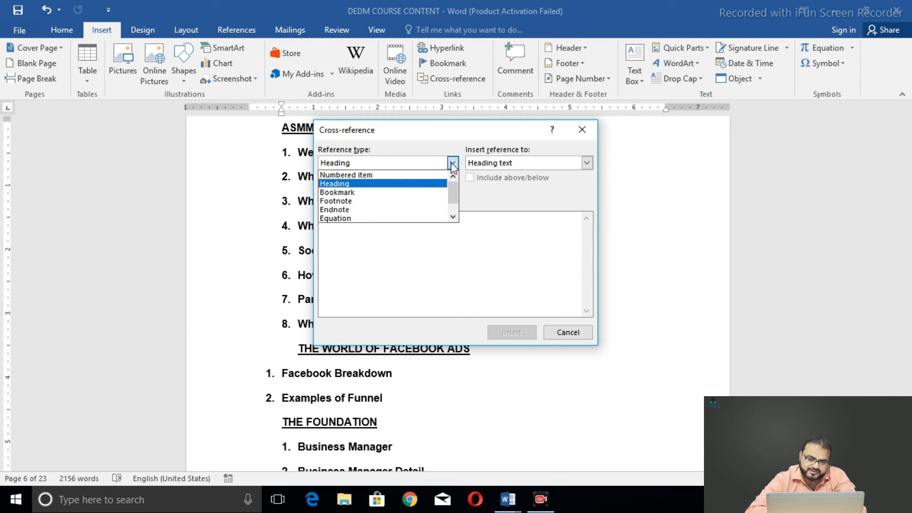
click(402, 194)
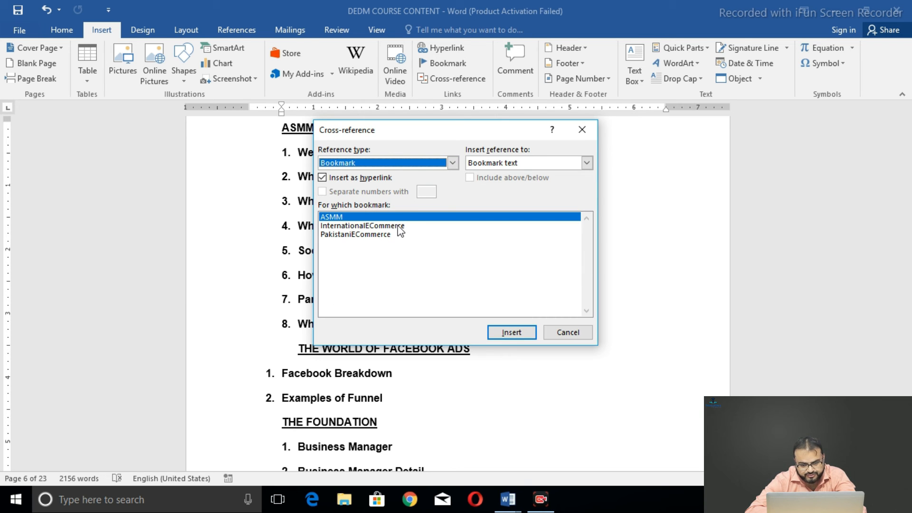
click(451, 163)
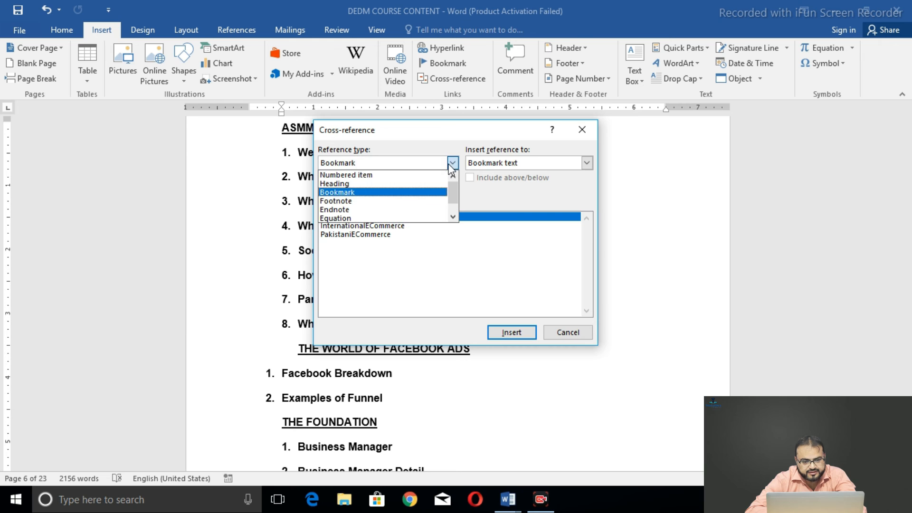
click(404, 202)
Insert a hyperlinked page-number cross-reference to numbered item "10. SEO (Search Engine Optimization)" before the ASMM heading, and follow it
click(450, 164)
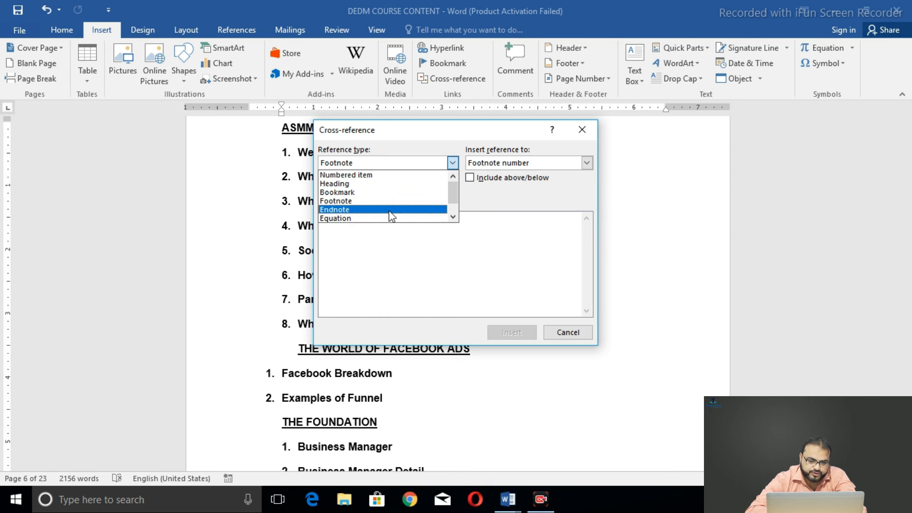
click(394, 175)
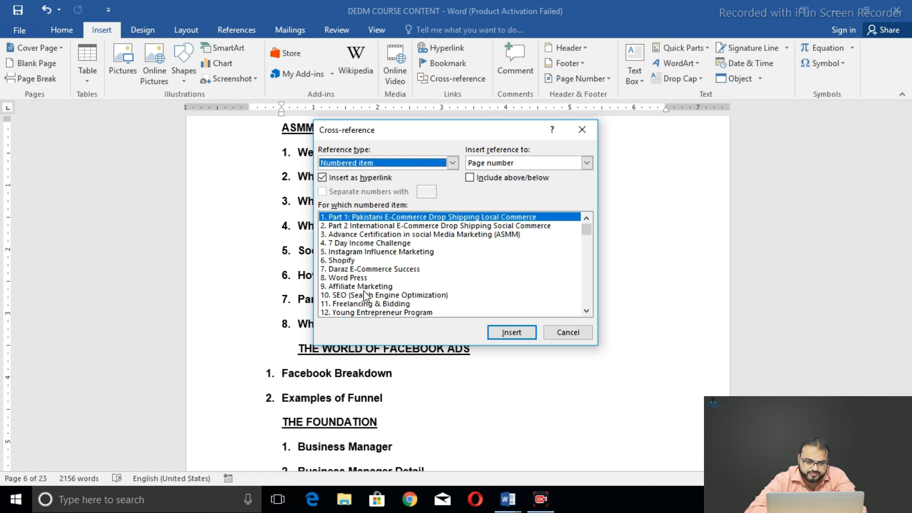
click(334, 296)
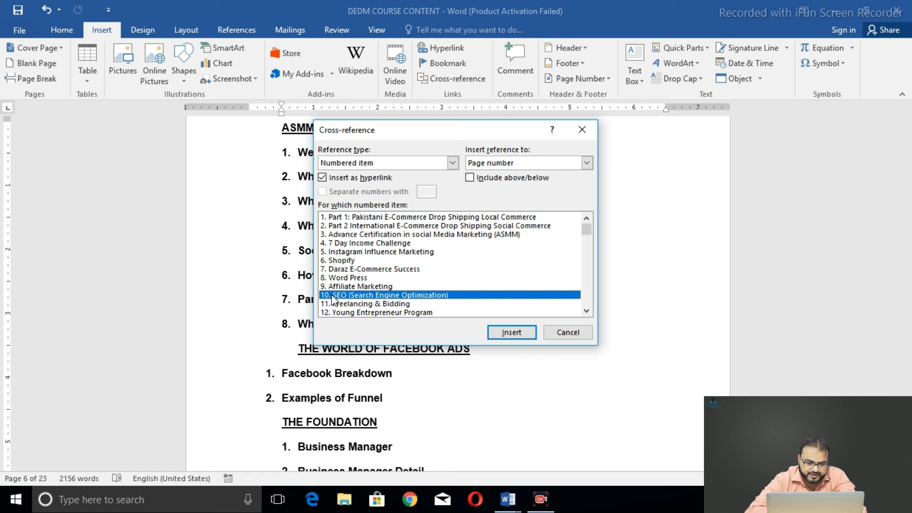
click(522, 333)
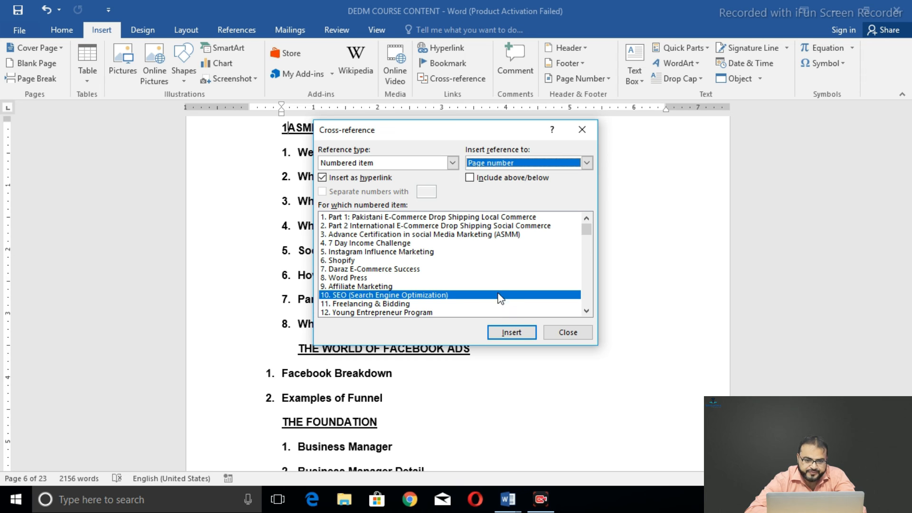
click(567, 333)
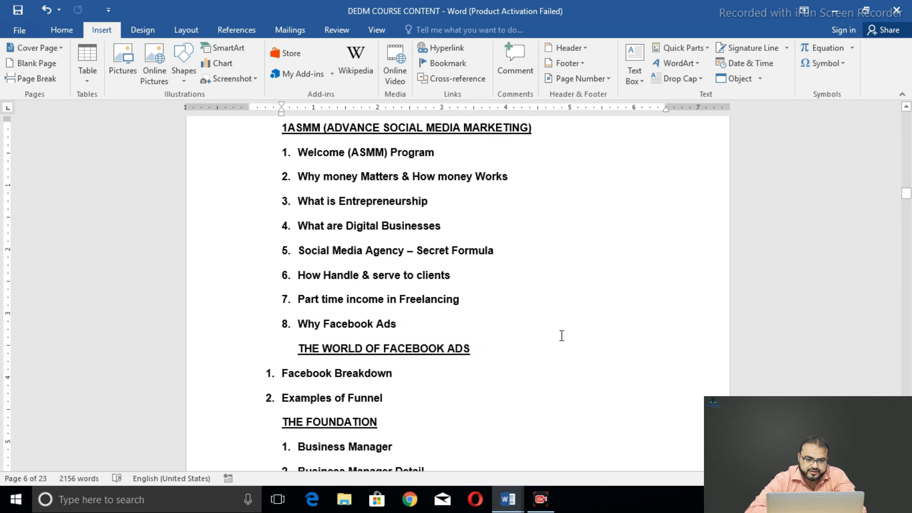
ctrl+click(287, 129)
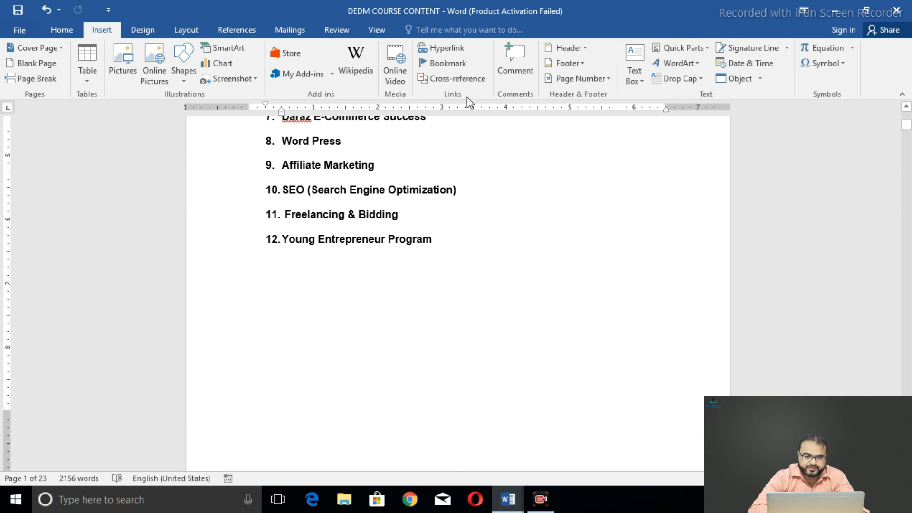
Insert a hyperlinked page-number cross-reference to the last "1. Program Introduction" item before the text of Course Contents item 1, and follow it
click(455, 79)
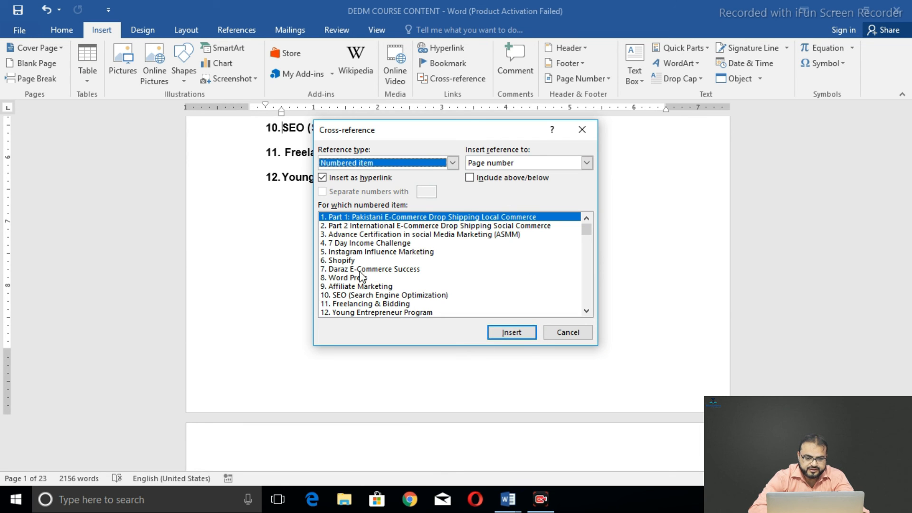
click(578, 333)
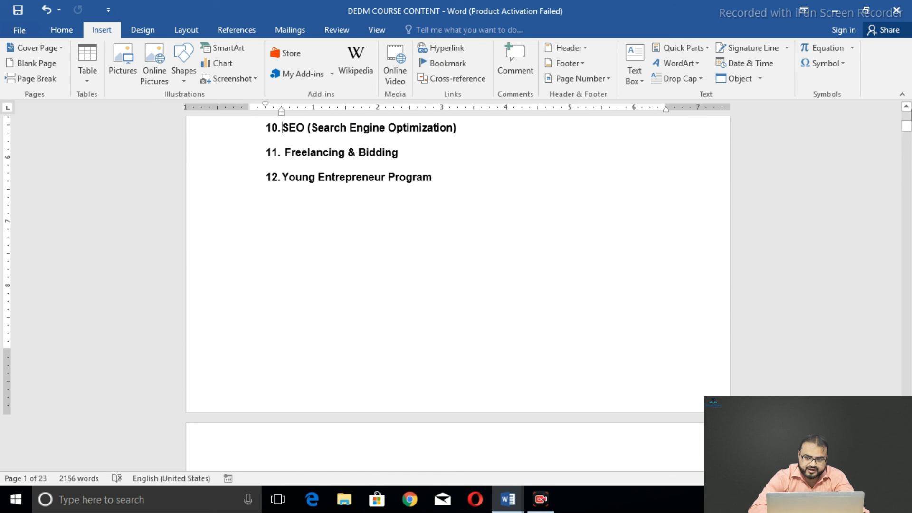
drag(907, 125, 906, 115)
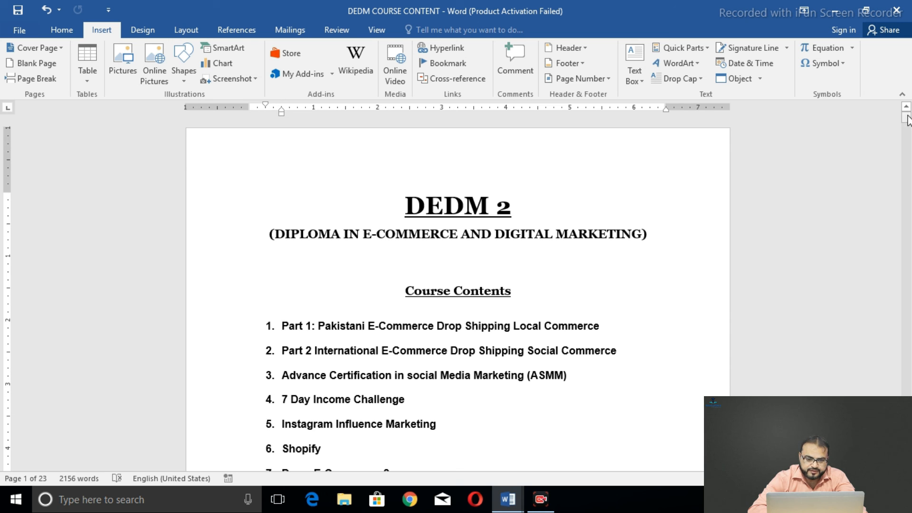
click(451, 79)
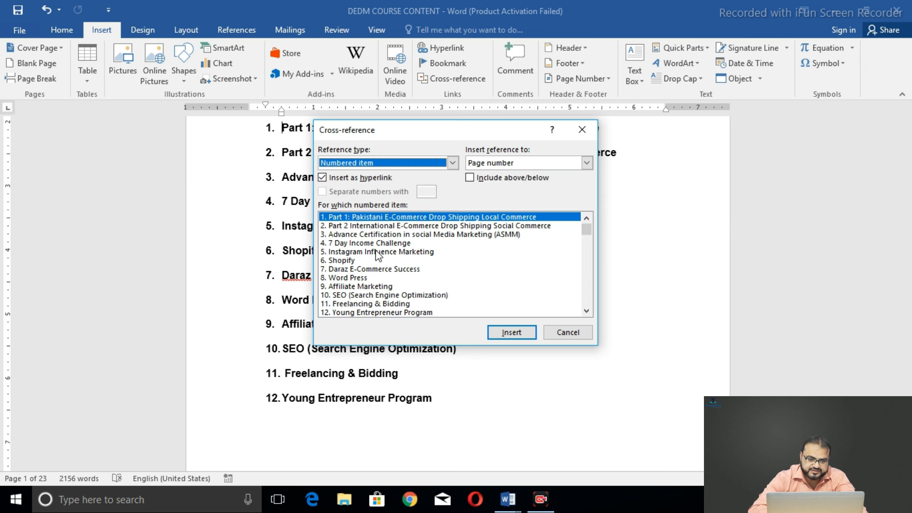
drag(589, 229, 589, 298)
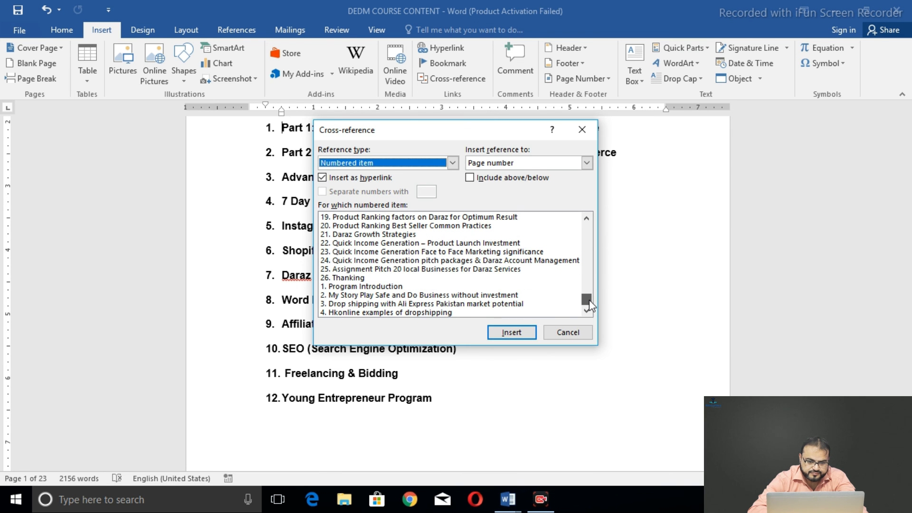
drag(589, 301, 589, 301)
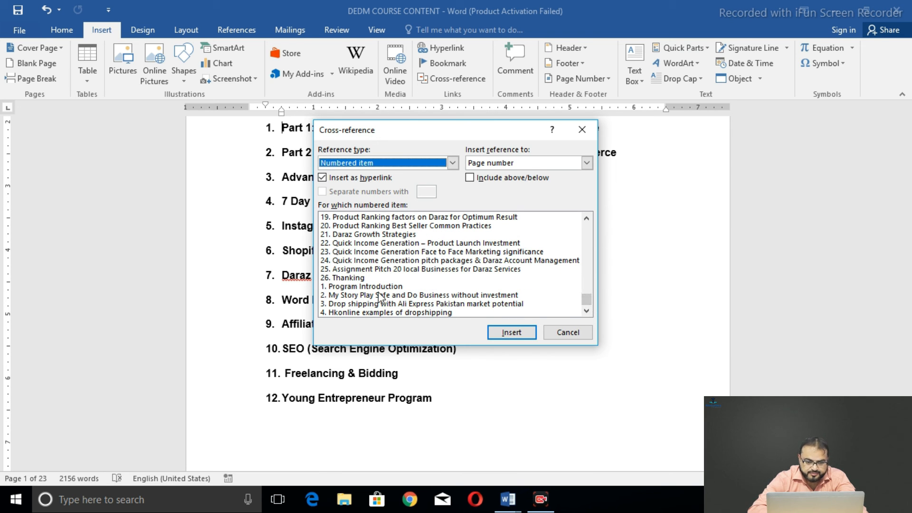
click(357, 287)
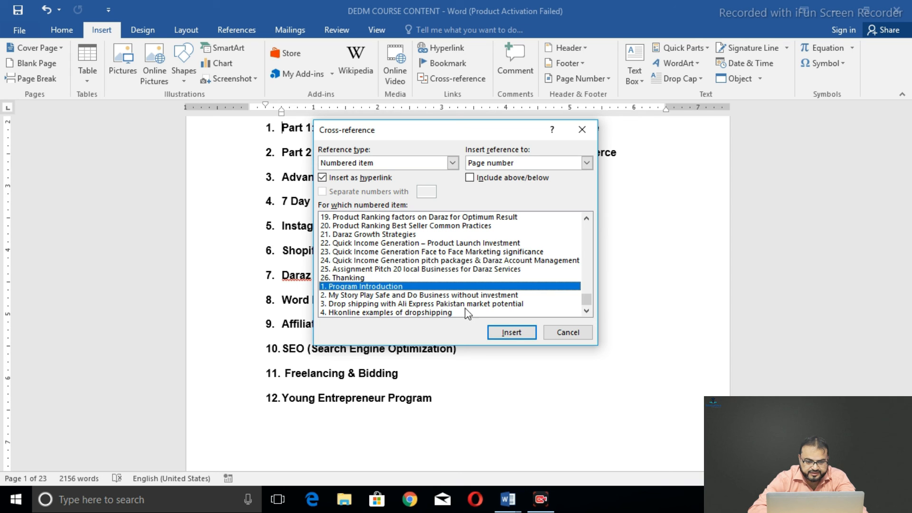
click(504, 334)
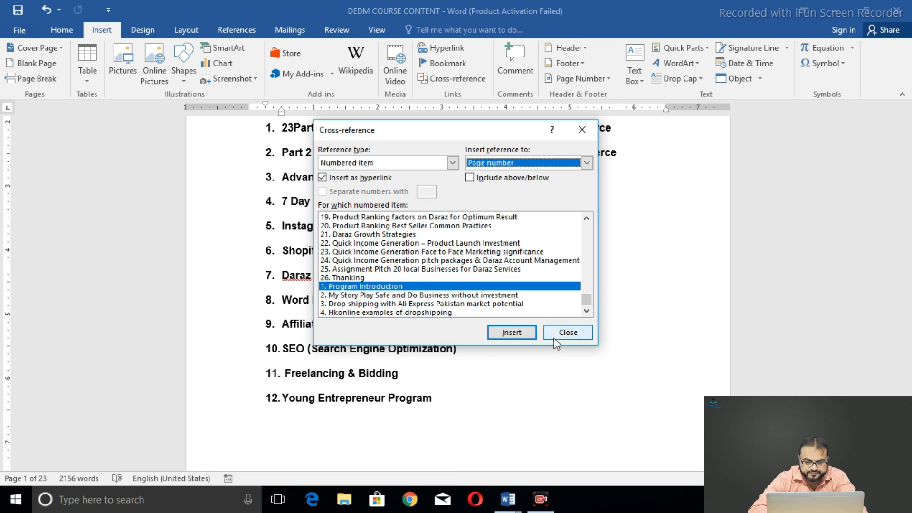
click(568, 332)
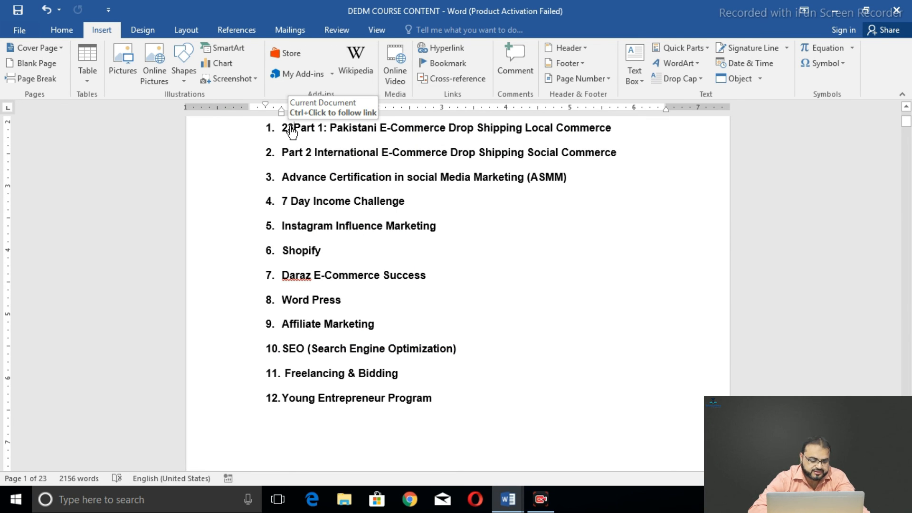
ctrl+click(292, 131)
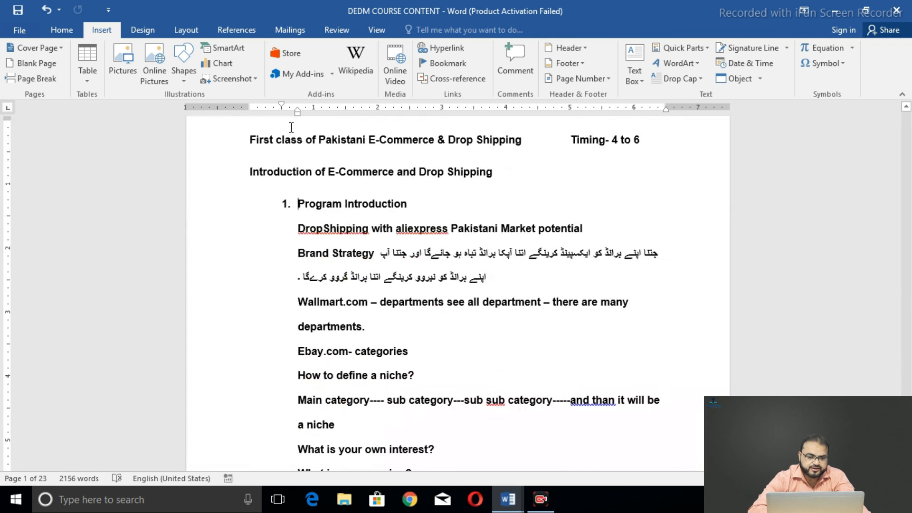